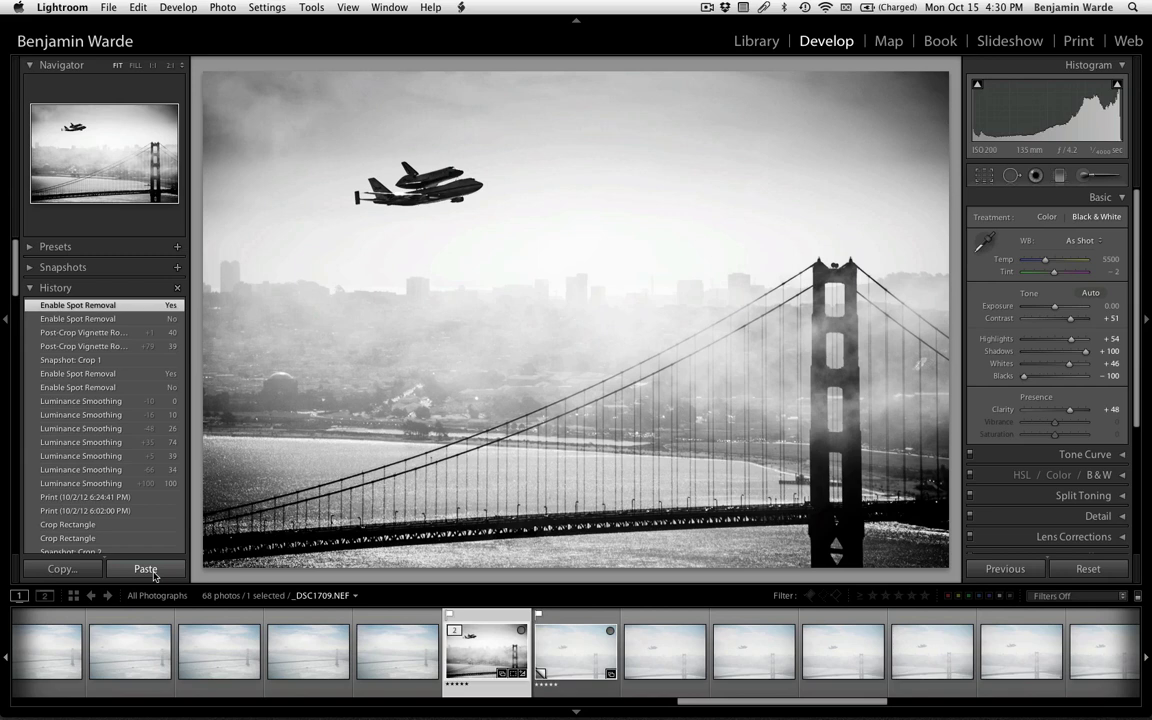
# - Select the unedited colour virtual copy _DSC1709.NEF / Copy 1 in the filmstrip
pyautogui.press('Right')
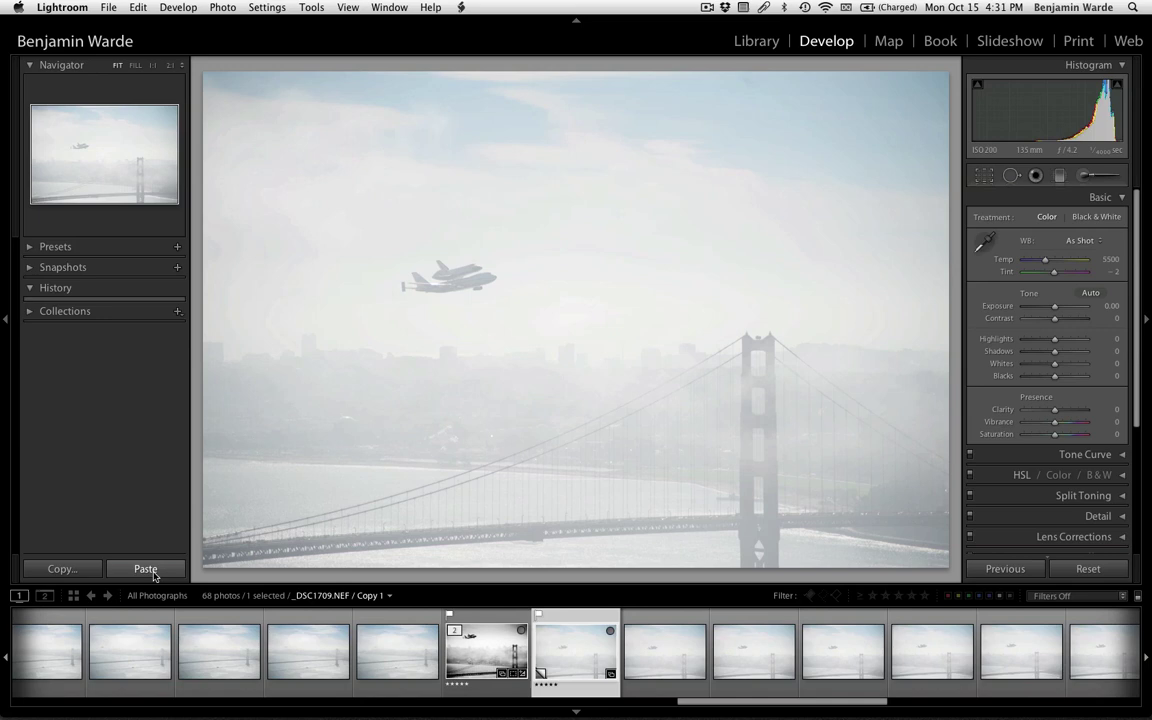
pyautogui.press('Left')
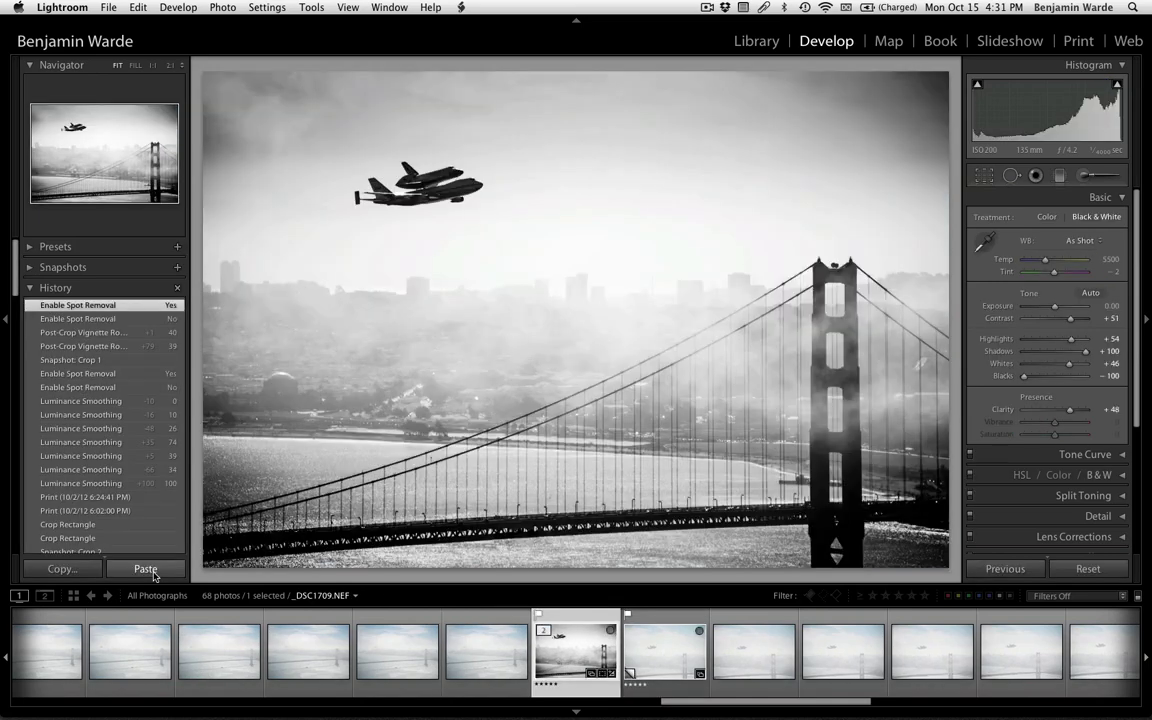
pyautogui.press('Right')
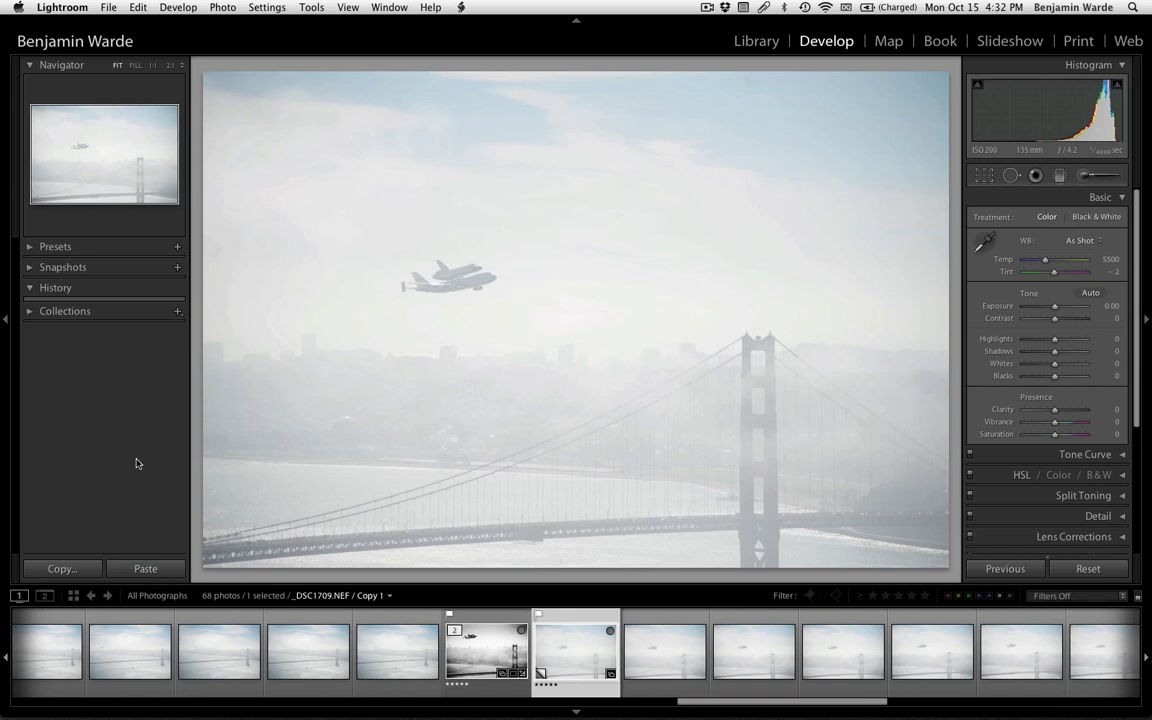
# - Crop in from the top and shift the photo down to tighten the bridge-and-shuttle framing
pyautogui.click(985, 177)
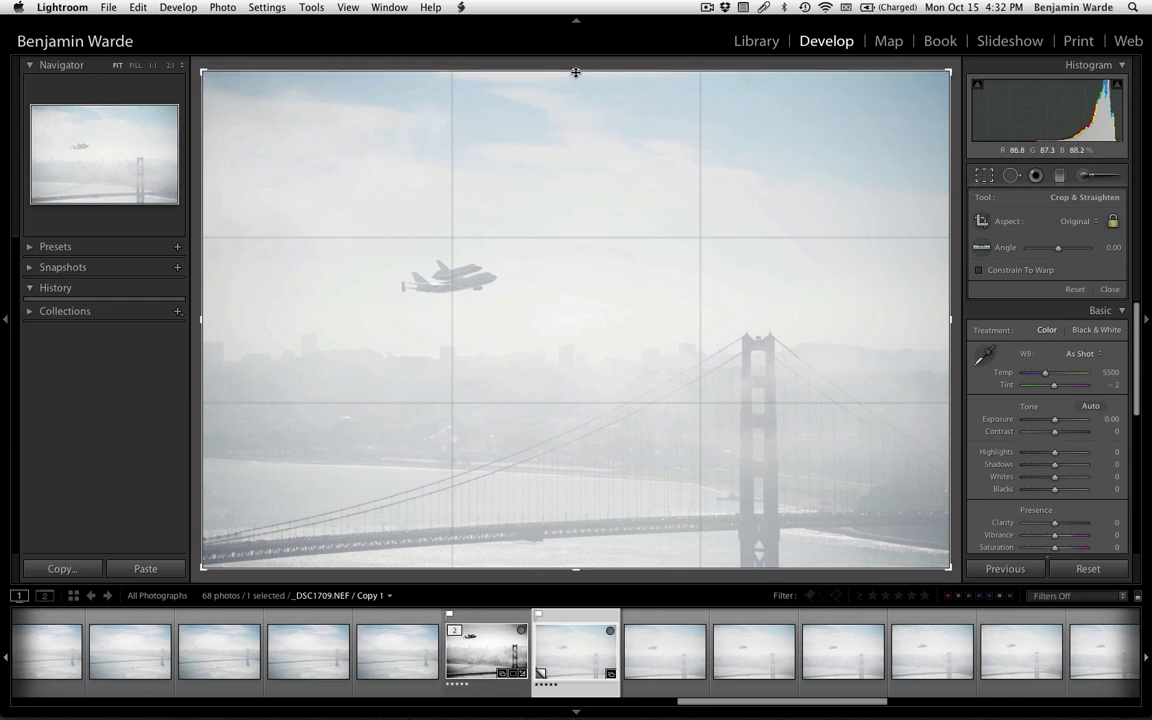
pyautogui.moveTo(576, 72); pyautogui.dragTo(576, 131)
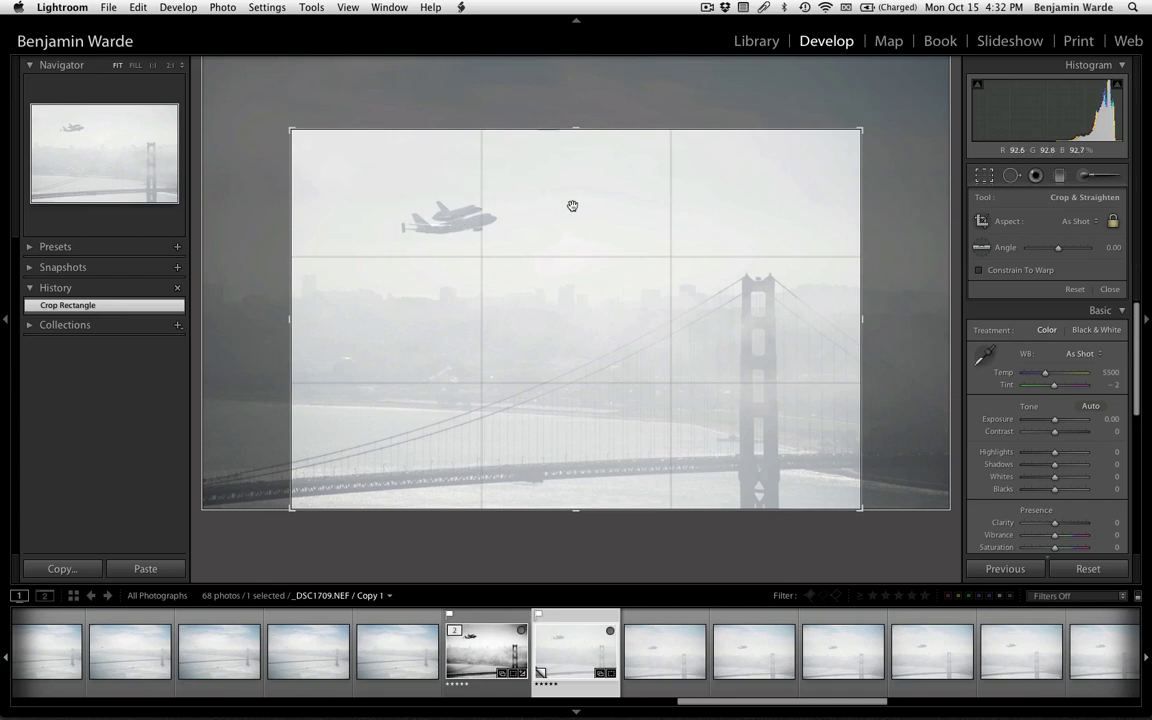
pyautogui.moveTo(574, 207); pyautogui.dragTo(576, 216)
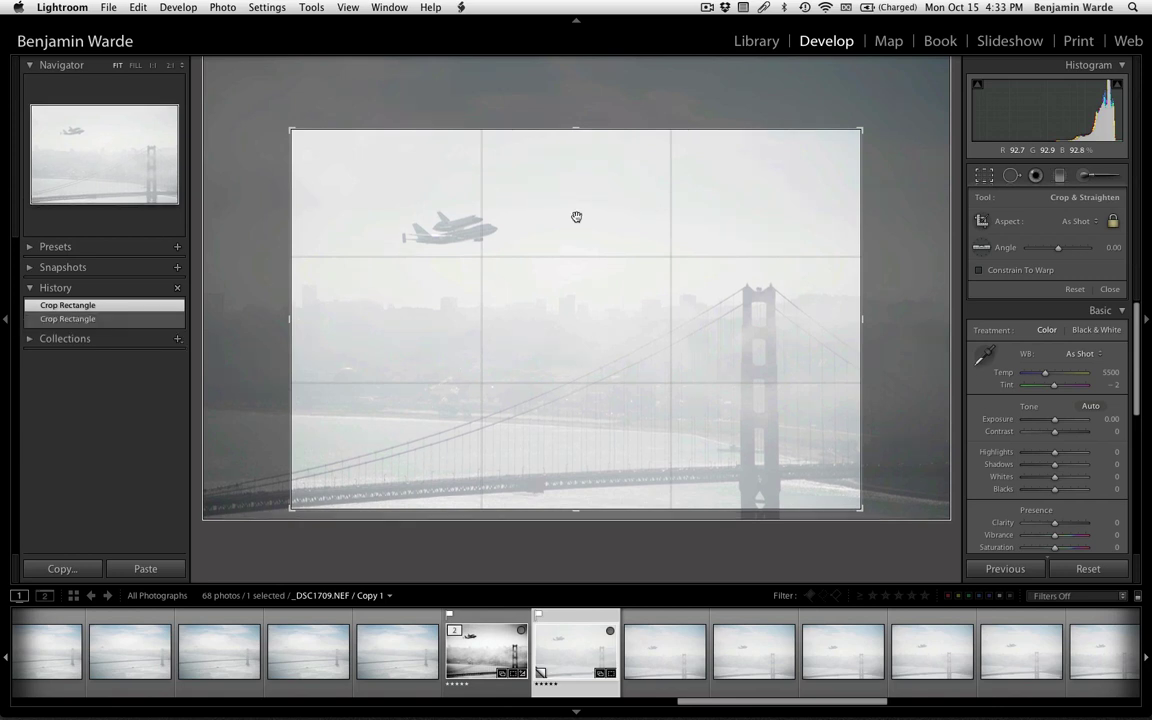
pyautogui.click(985, 176)
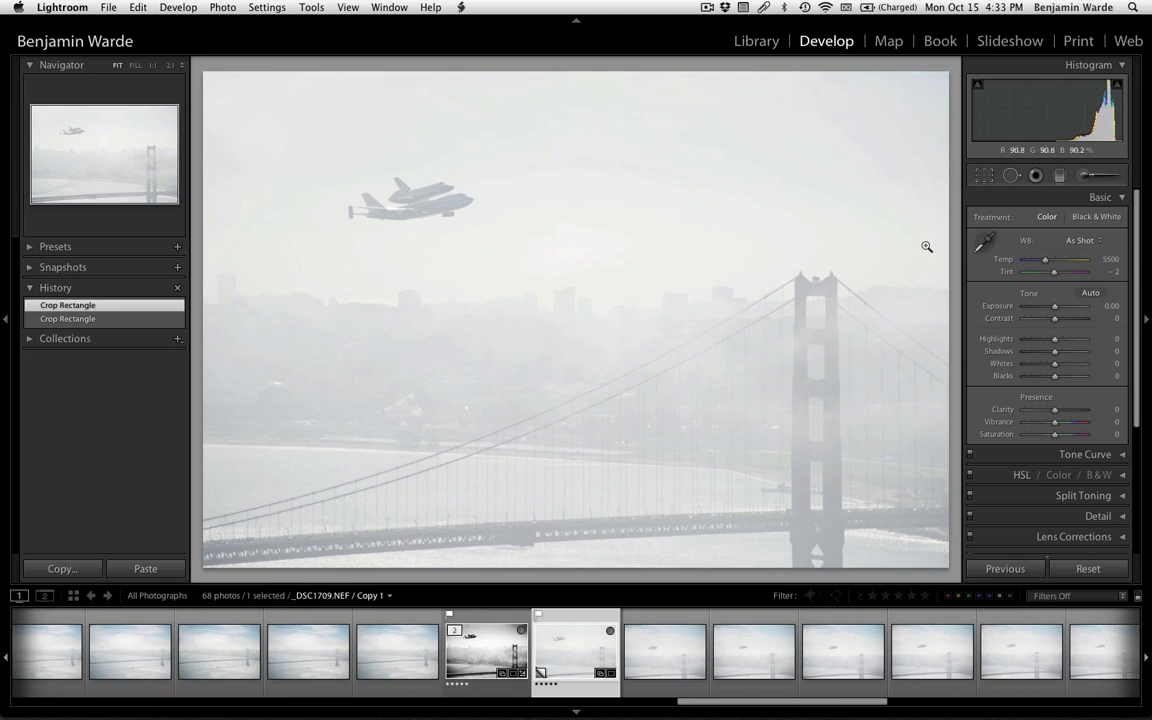
# - Straighten the crop to a -0.07 angle
pyautogui.click(986, 178)
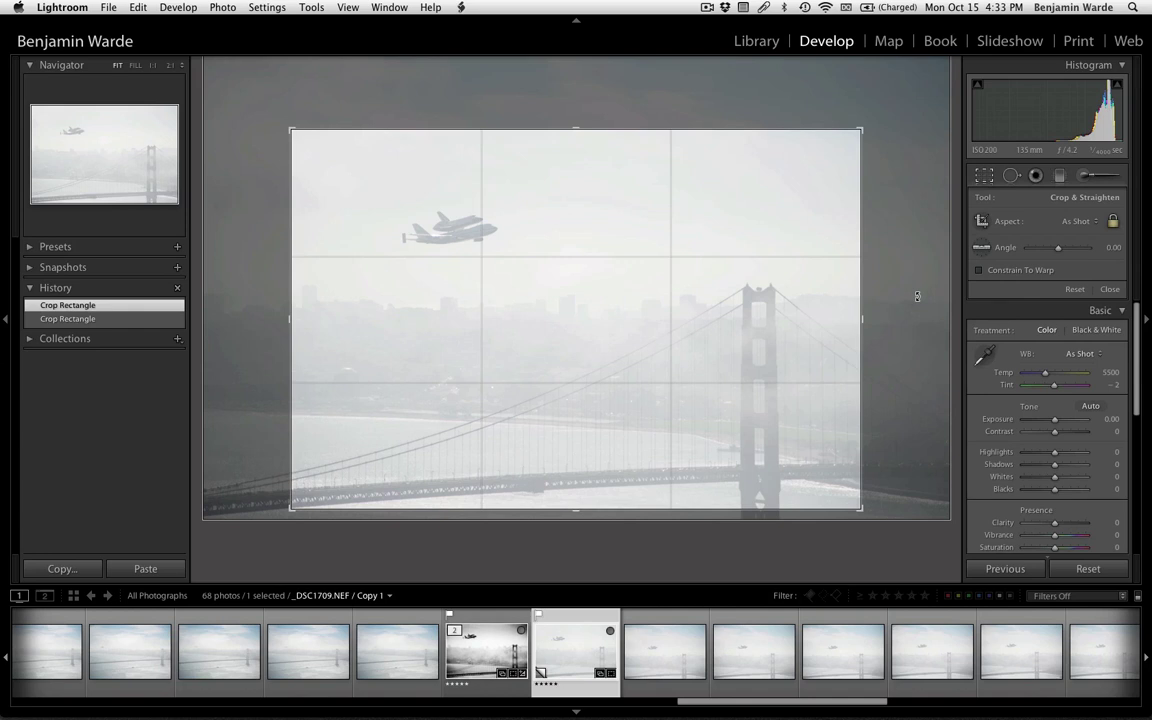
pyautogui.moveTo(917, 296); pyautogui.dragTo(917, 296)
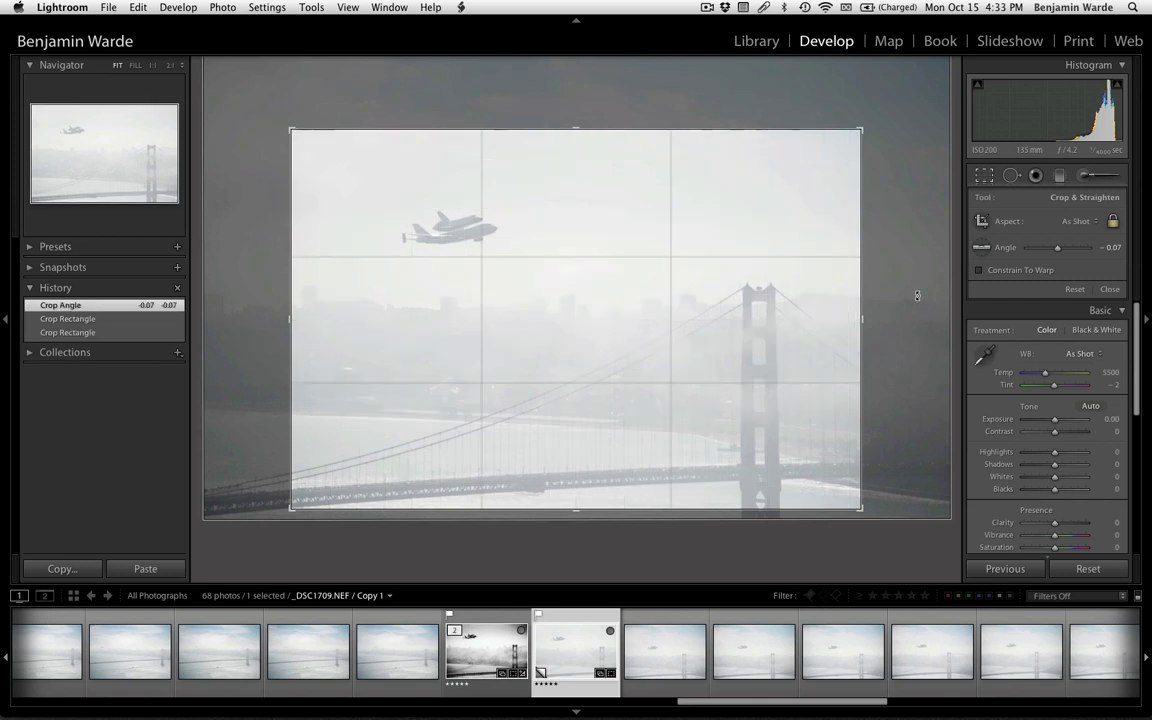
pyautogui.click(985, 178)
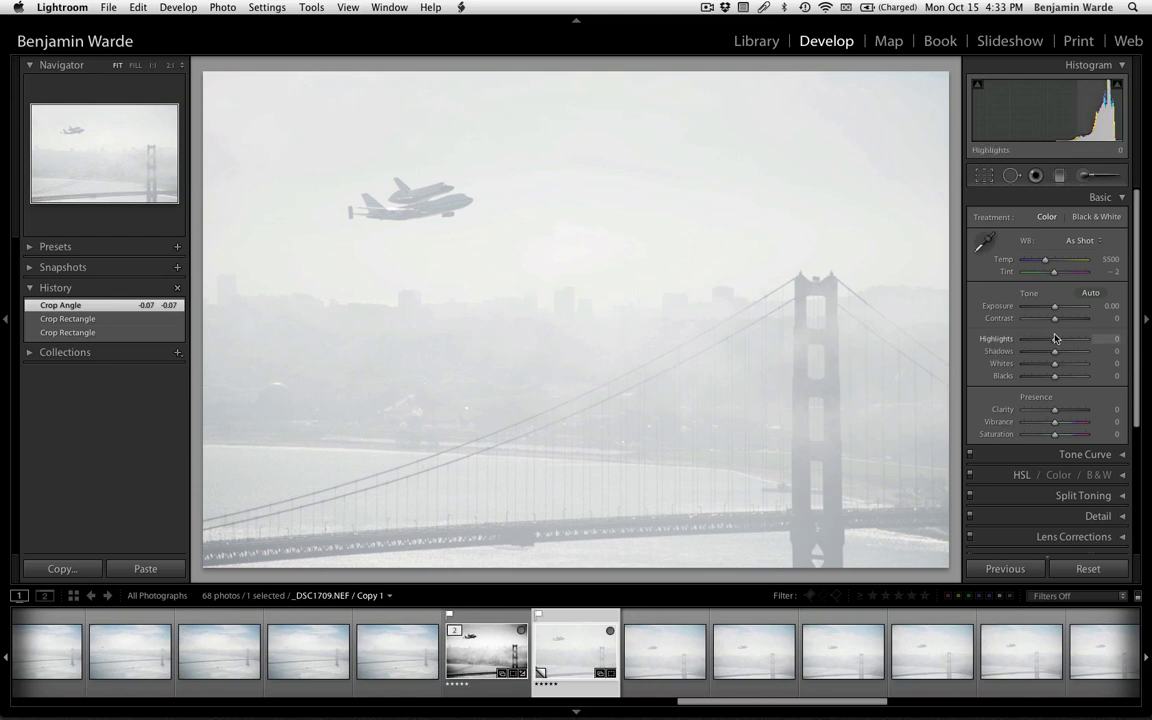
# - Set Contrast to +51 in the Basic panel
pyautogui.moveTo(1054, 320); pyautogui.dragTo(1070, 322)
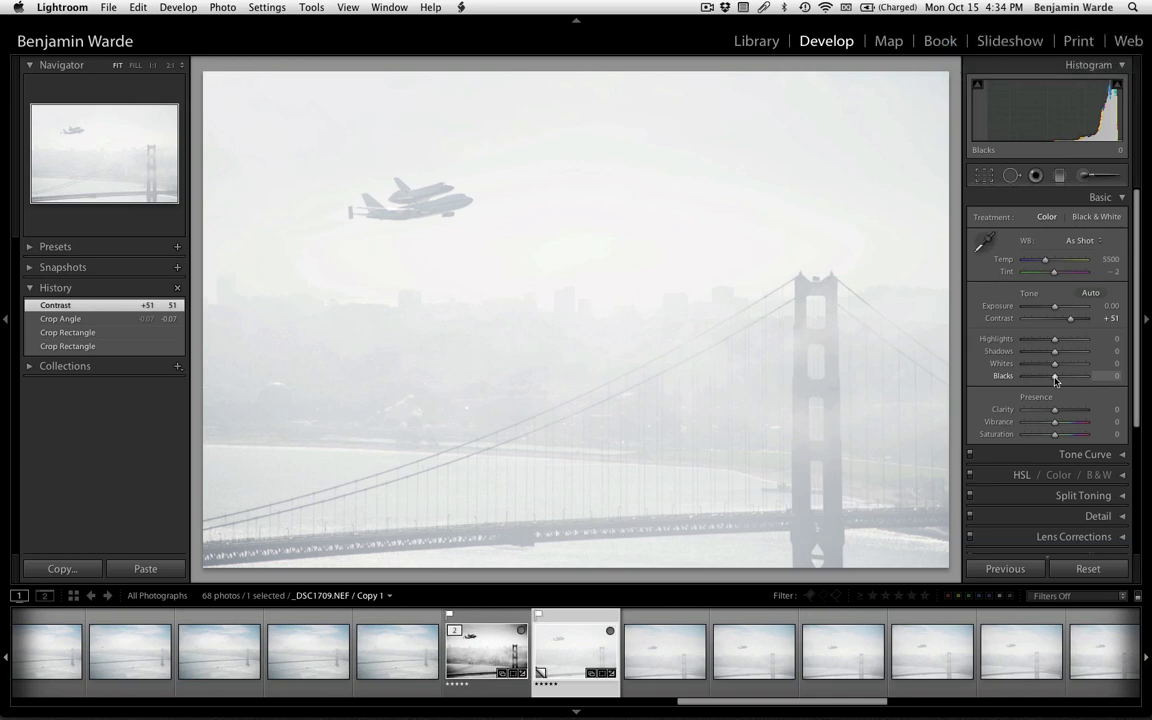
# - Drop Blacks to -100, then ease it back to -91
pyautogui.moveTo(1056, 380); pyautogui.dragTo(1007, 385)
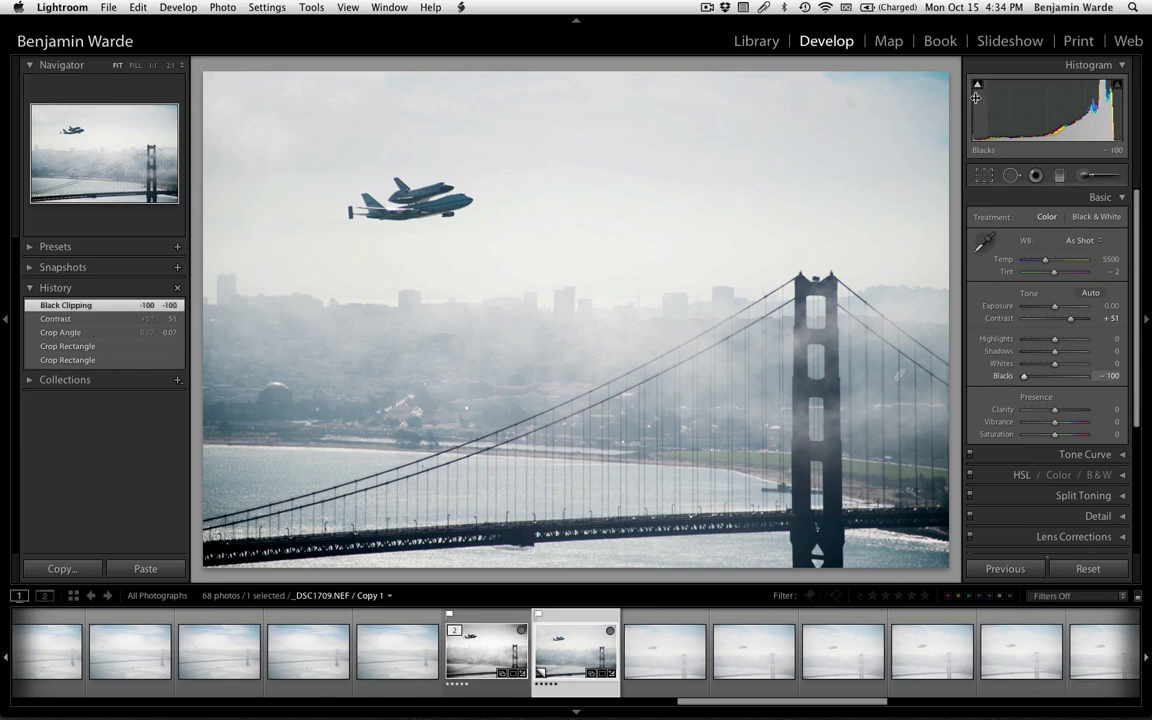
pyautogui.moveTo(978, 88)
pyautogui.moveTo(1024, 380); pyautogui.dragTo(1025, 381)
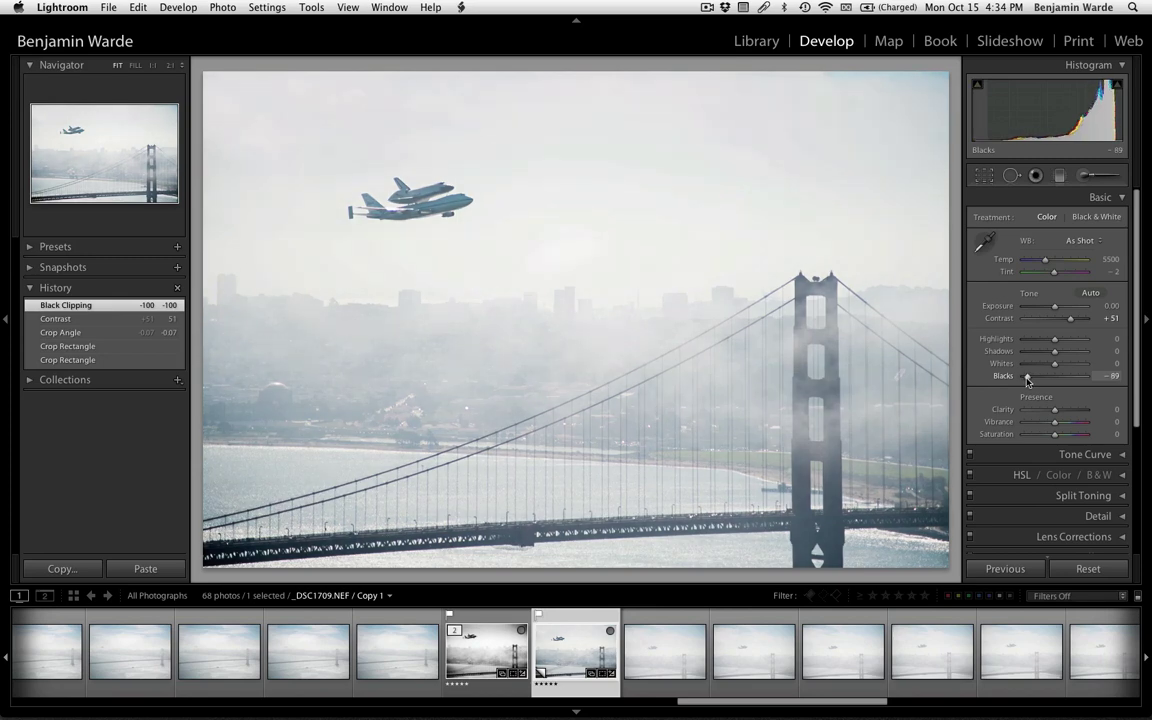
pyautogui.moveTo(1026, 381); pyautogui.dragTo(1026, 381)
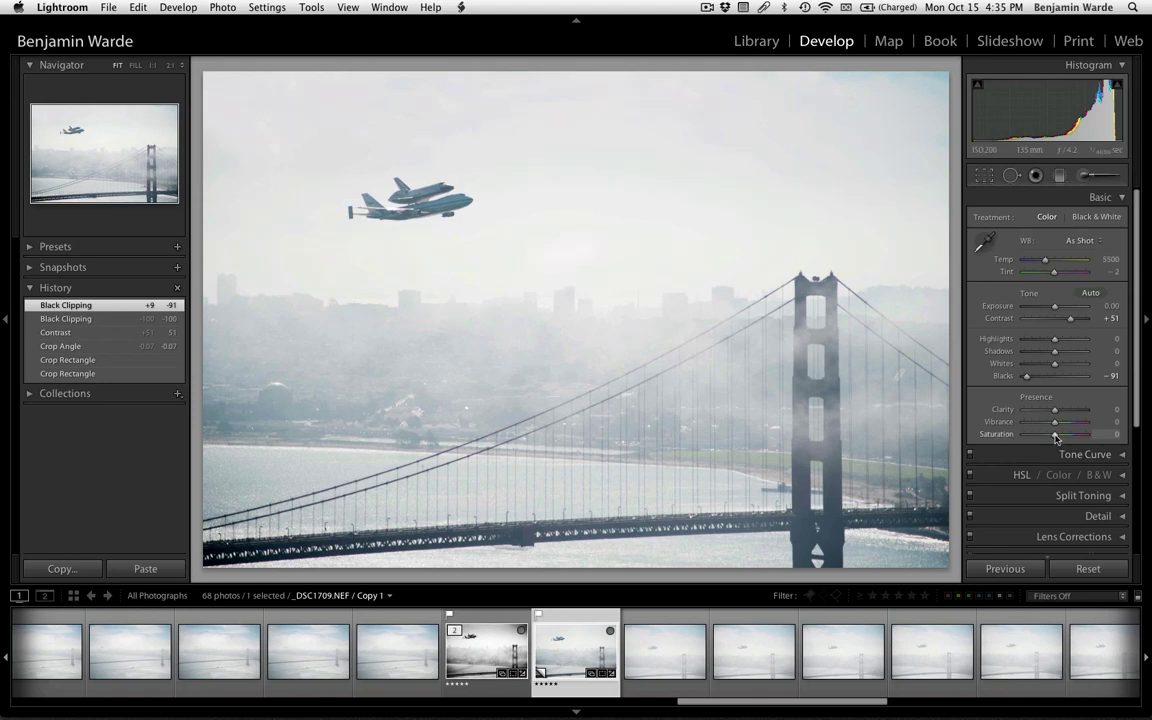
pyautogui.moveTo(1055, 437); pyautogui.dragTo(1104, 437)
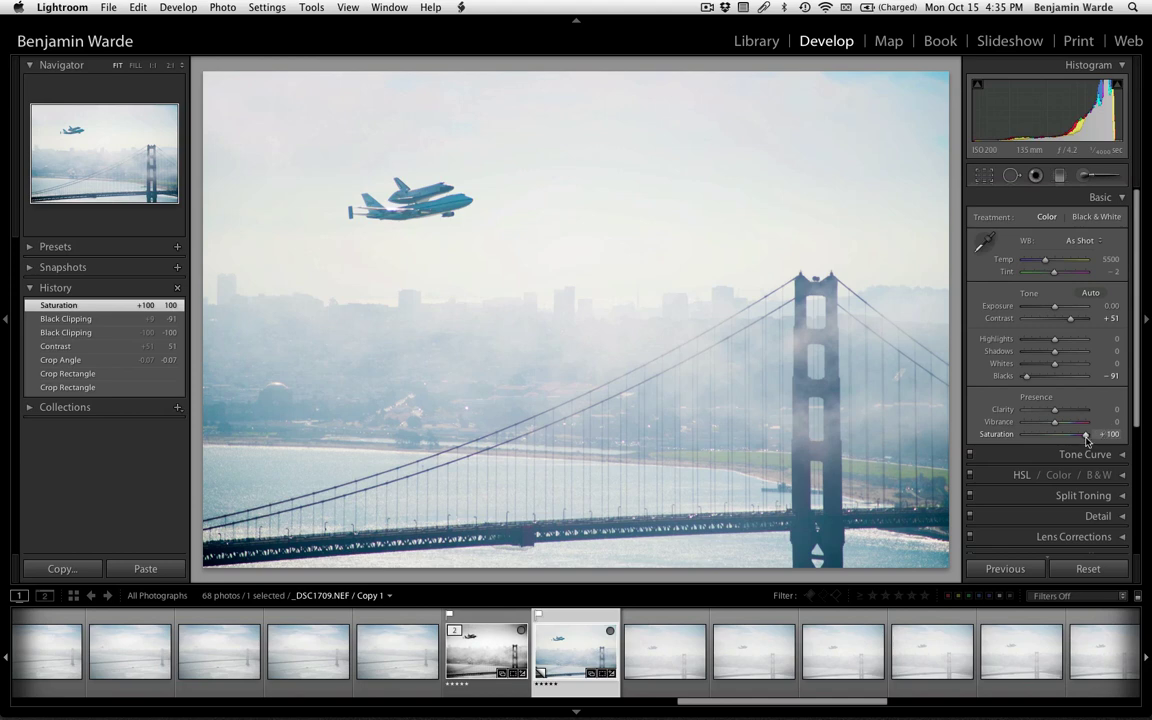
pyautogui.doubleClick(1086, 437)
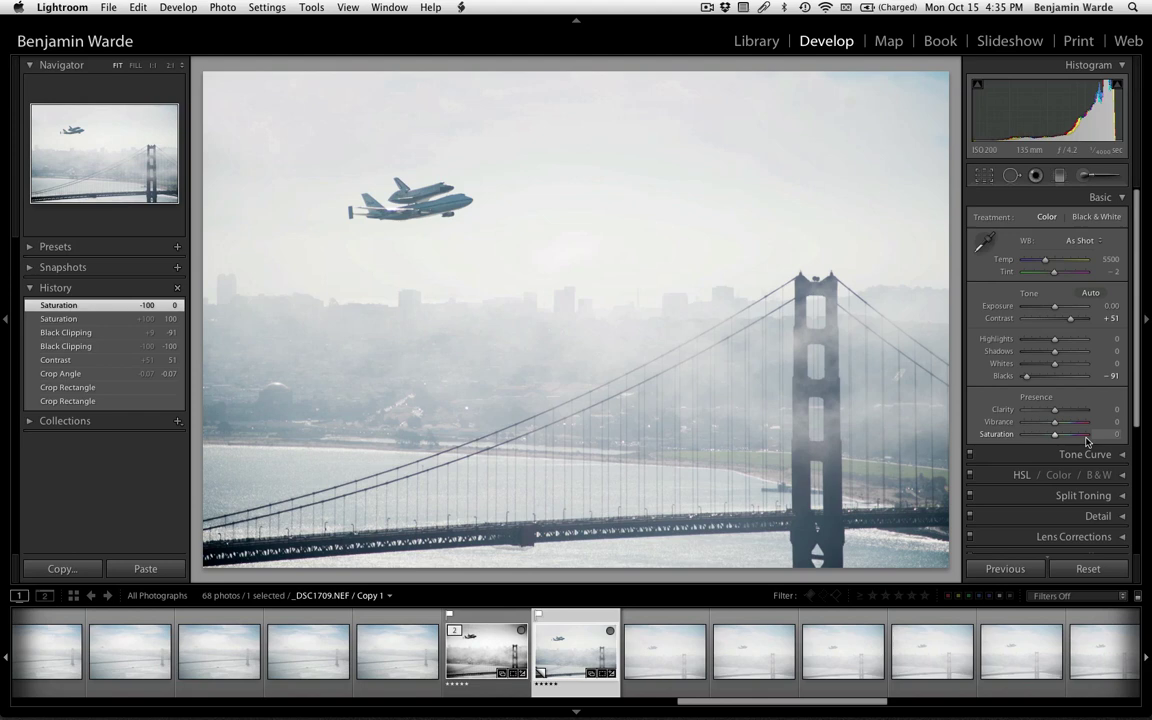
# - Switch Treatment to Black & White and set Highlights to +54 and Whites to +46
pyautogui.click(1090, 218)
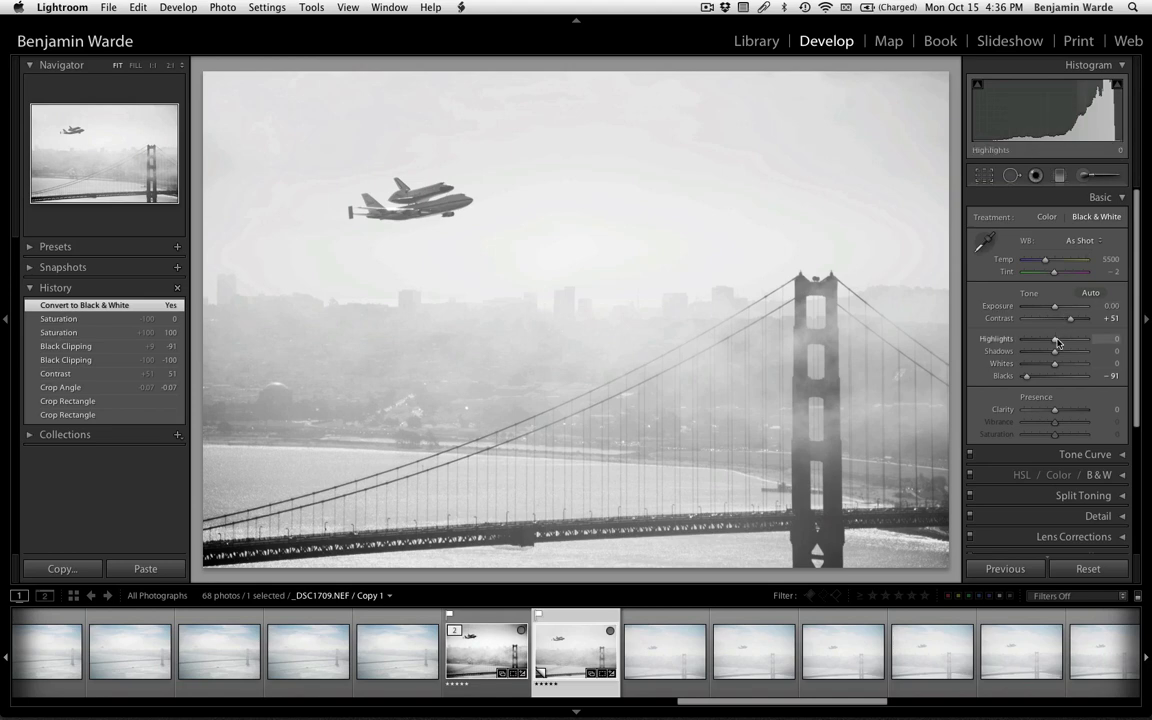
pyautogui.moveTo(1057, 343); pyautogui.dragTo(1071, 342)
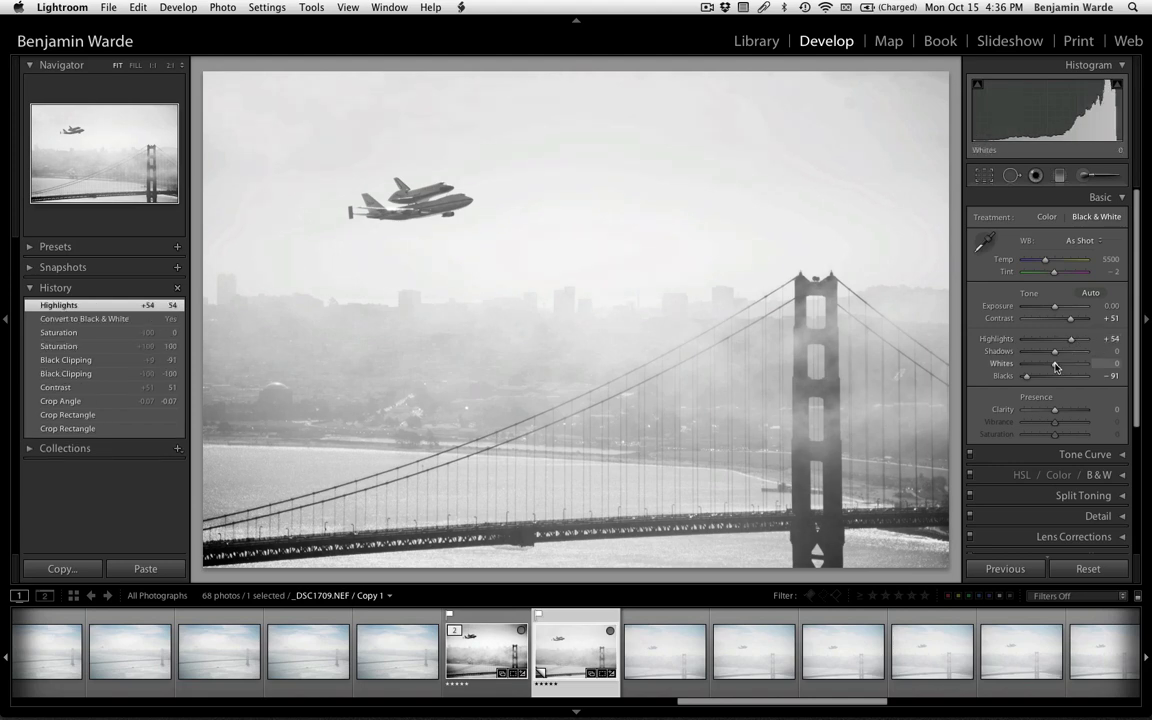
pyautogui.moveTo(1055, 367); pyautogui.dragTo(1069, 367)
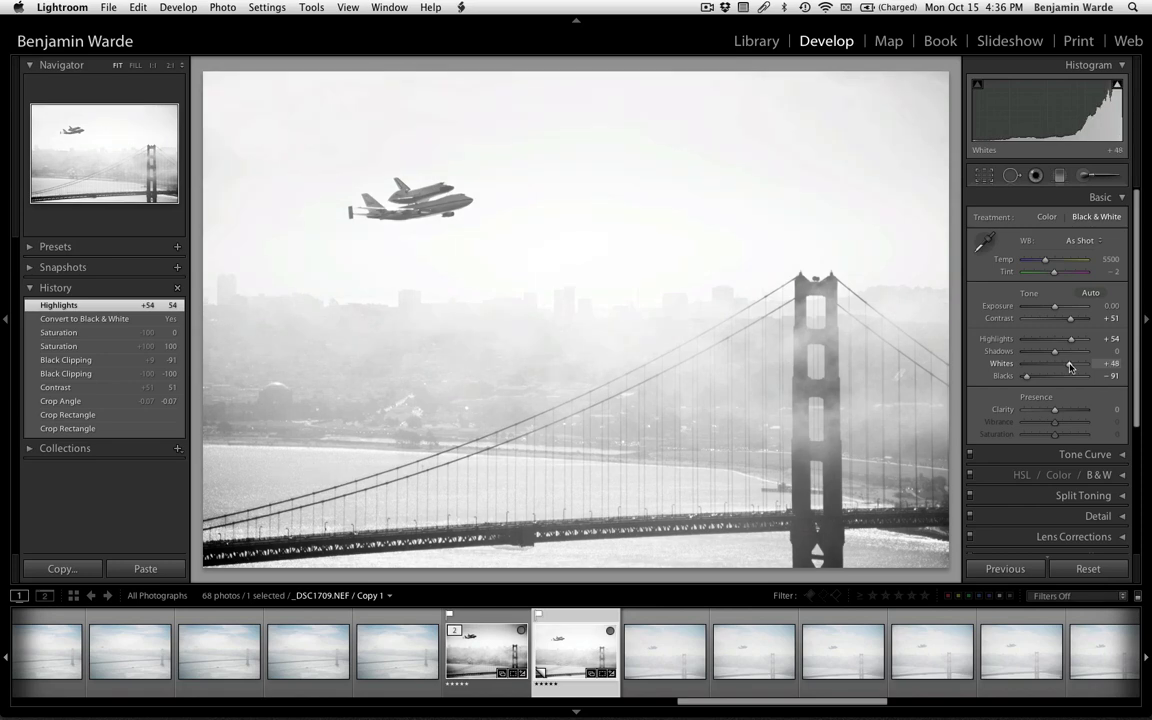
pyautogui.moveTo(1069, 367); pyautogui.dragTo(1068, 367)
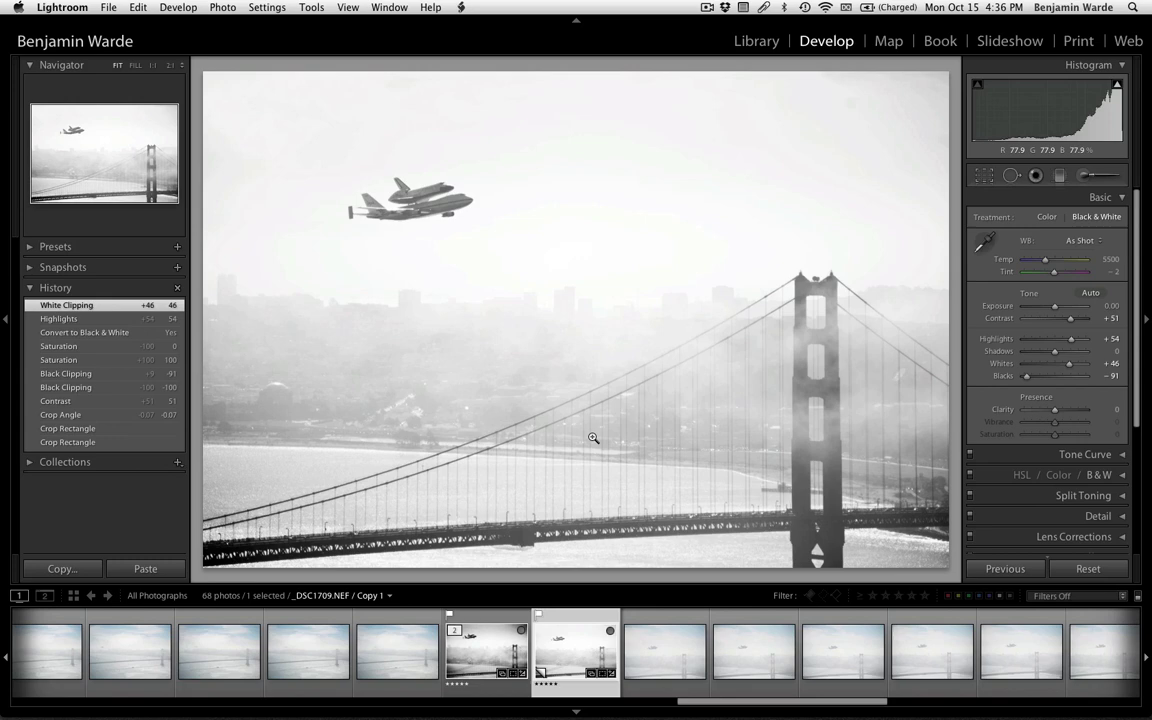
pyautogui.click(671, 370)
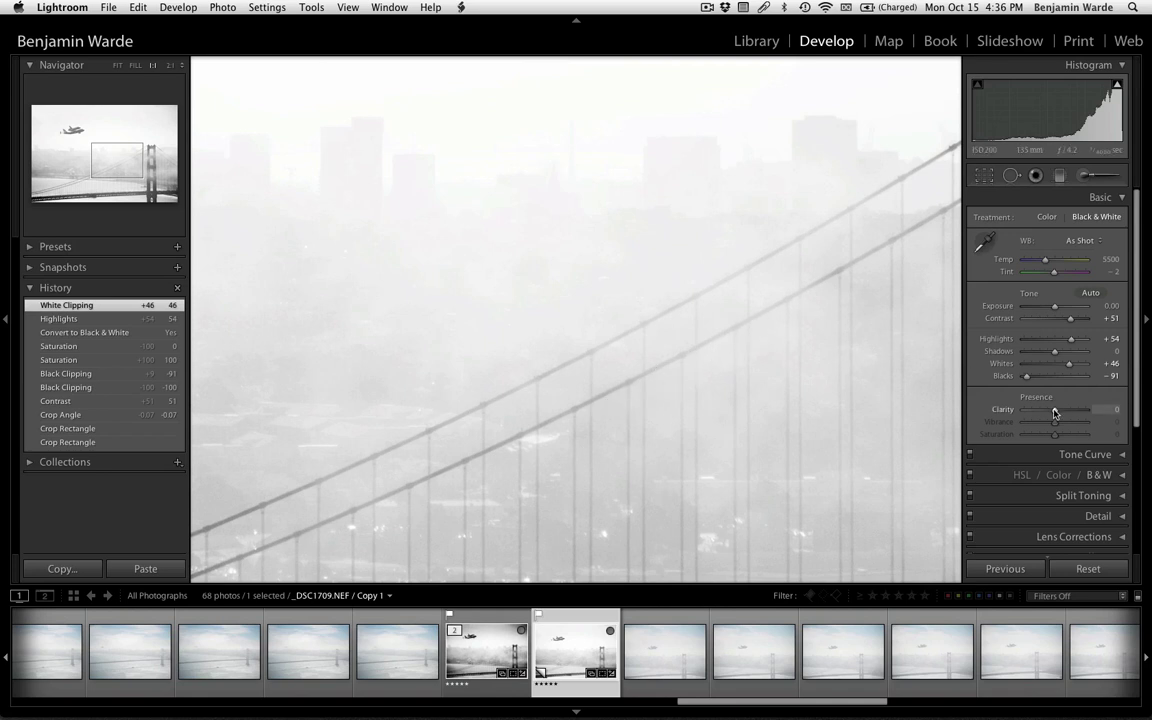
pyautogui.moveTo(1054, 411)
pyautogui.mouseDown()
pyautogui.moveTo(1087, 409)
pyautogui.moveTo(1068, 417)
pyautogui.mouseUp()
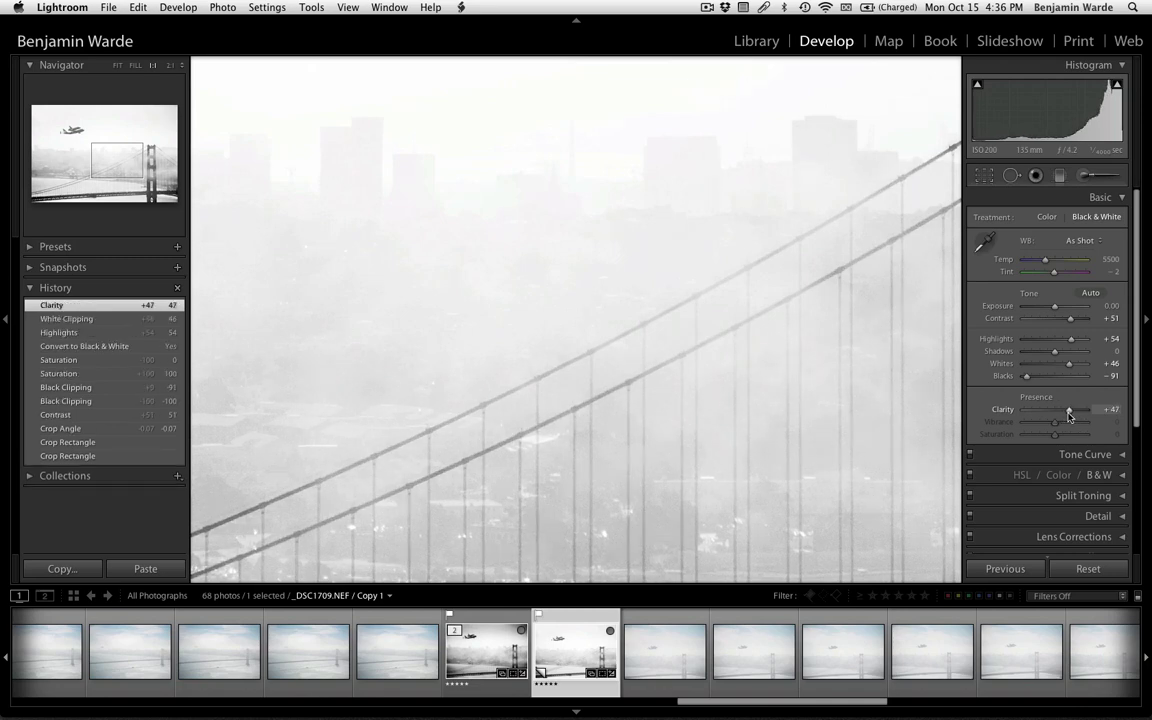
pyautogui.click(790, 360)
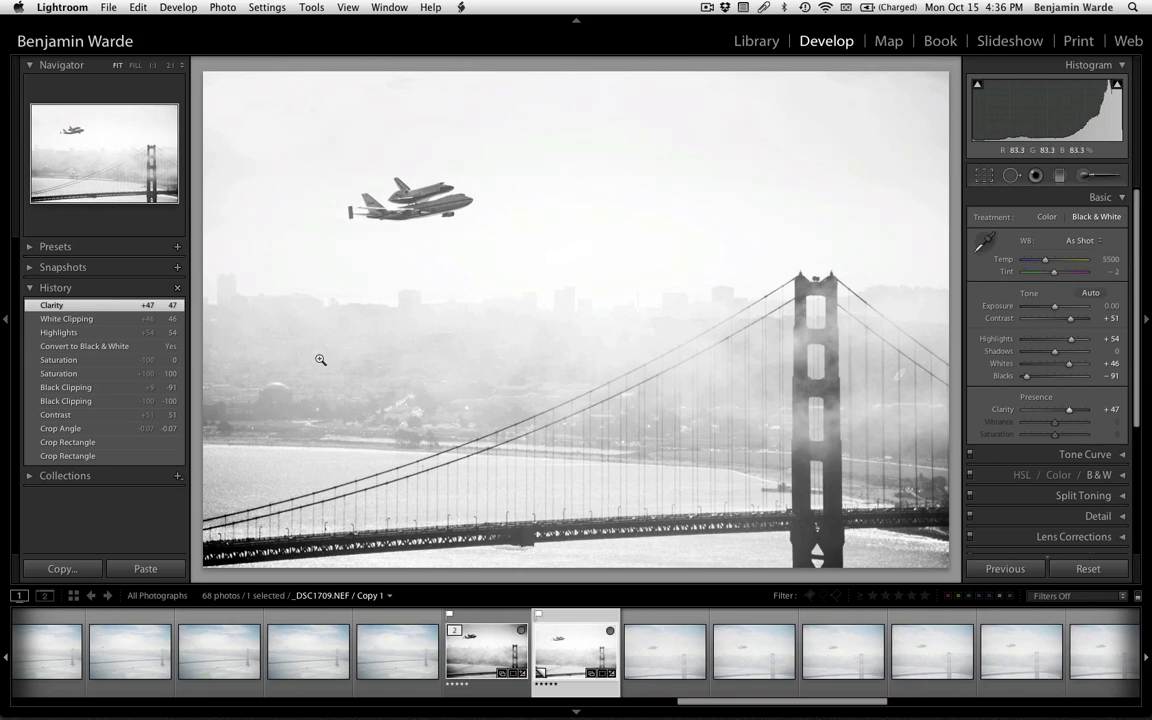
pyautogui.click(72, 319)
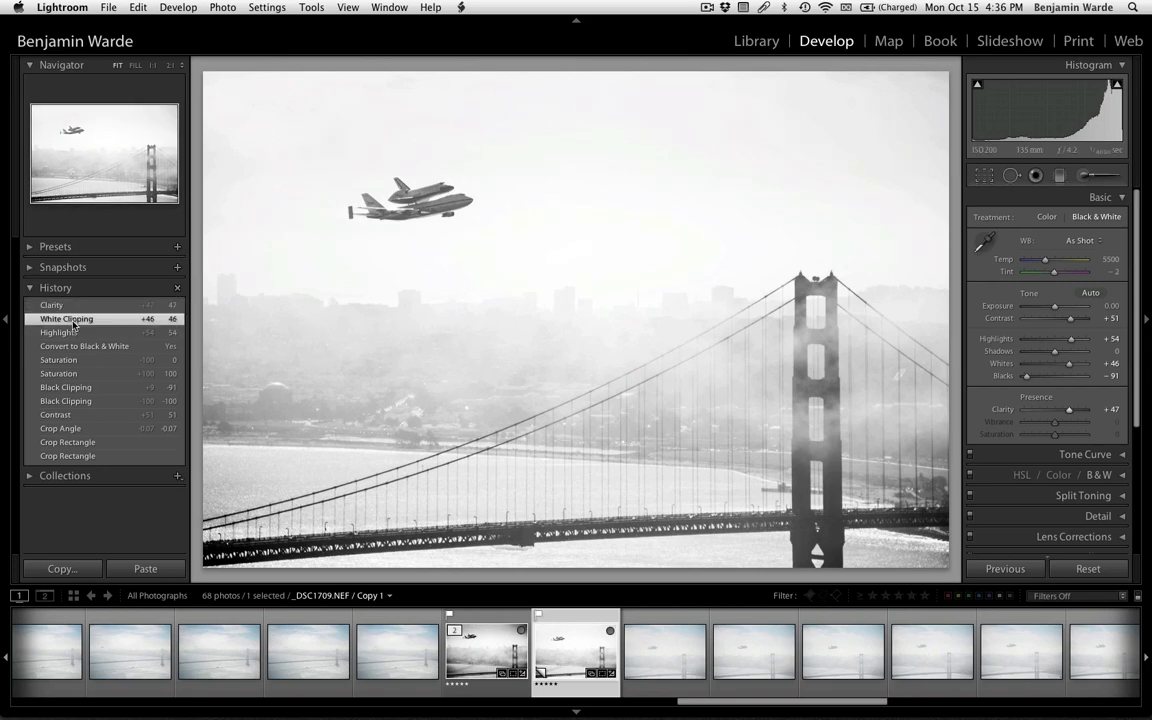
pyautogui.click(70, 305)
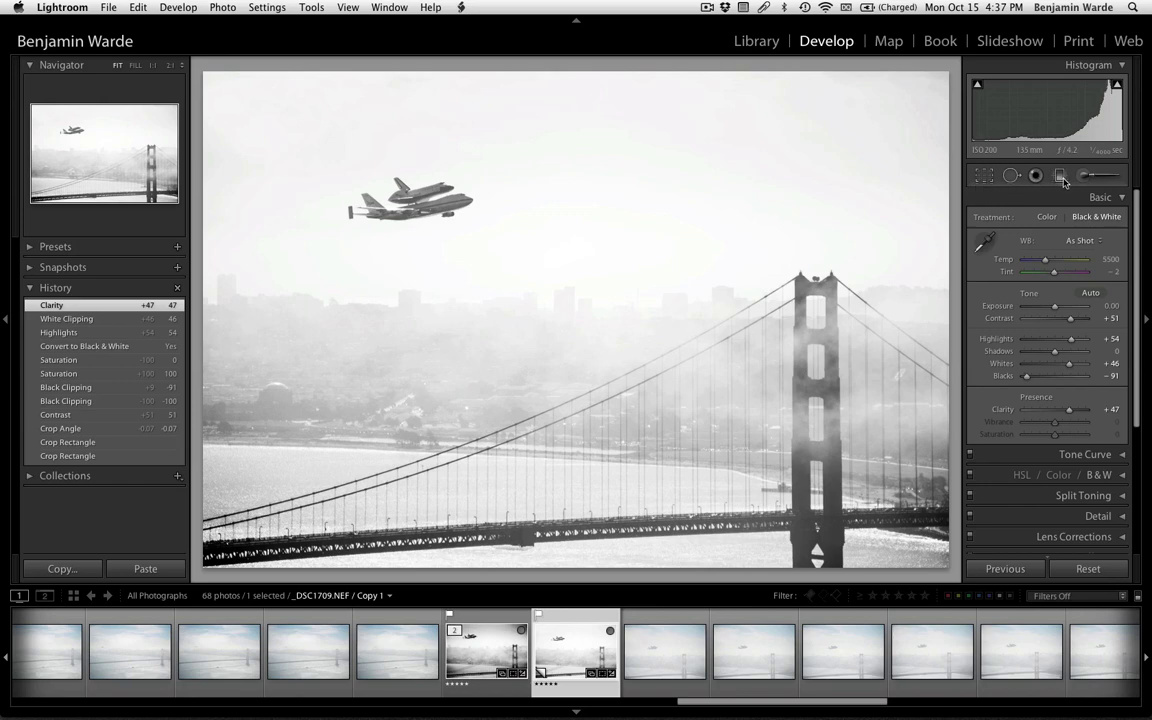
# - Add a graduated filter fading down from the top of the sky with lowered exposure
pyautogui.click(1061, 177)
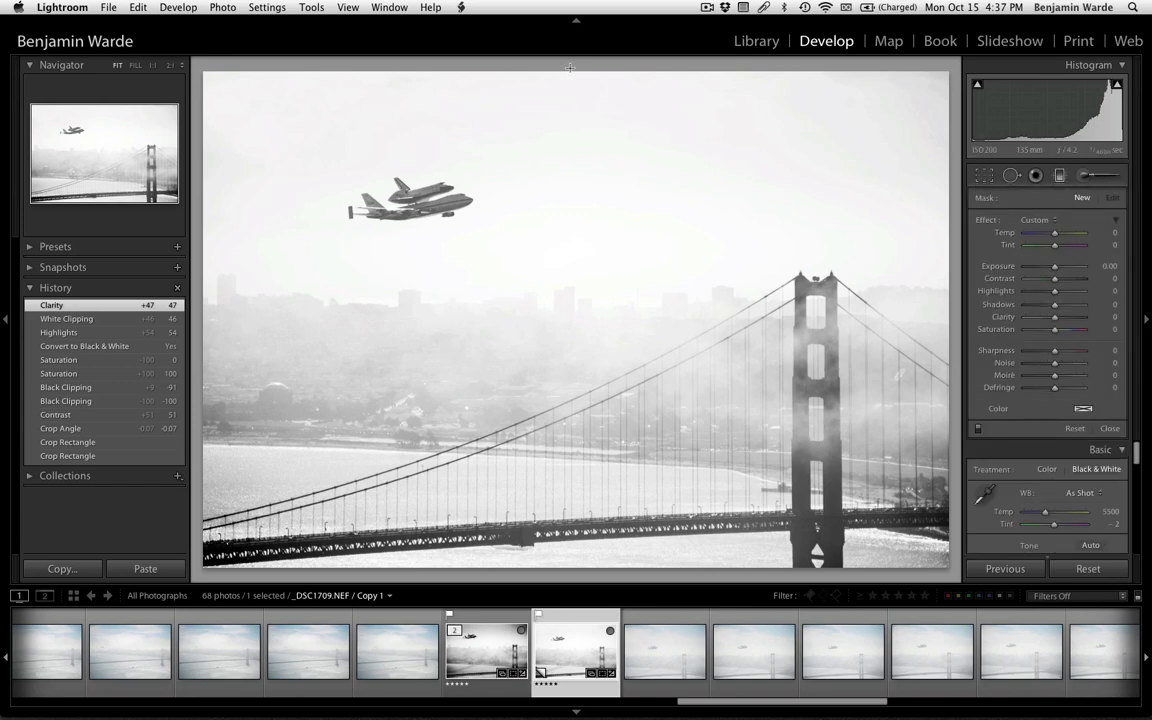
pyautogui.moveTo(576, 68); pyautogui.dragTo(574, 375)
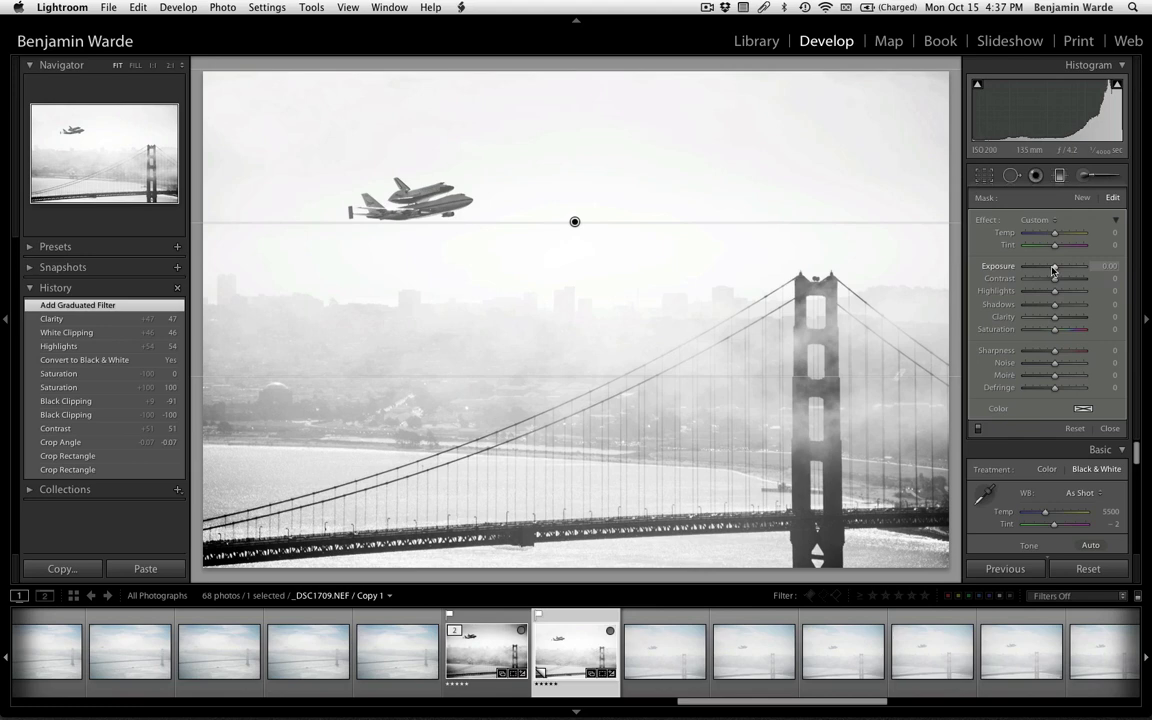
pyautogui.moveTo(1053, 268); pyautogui.dragTo(1049, 270)
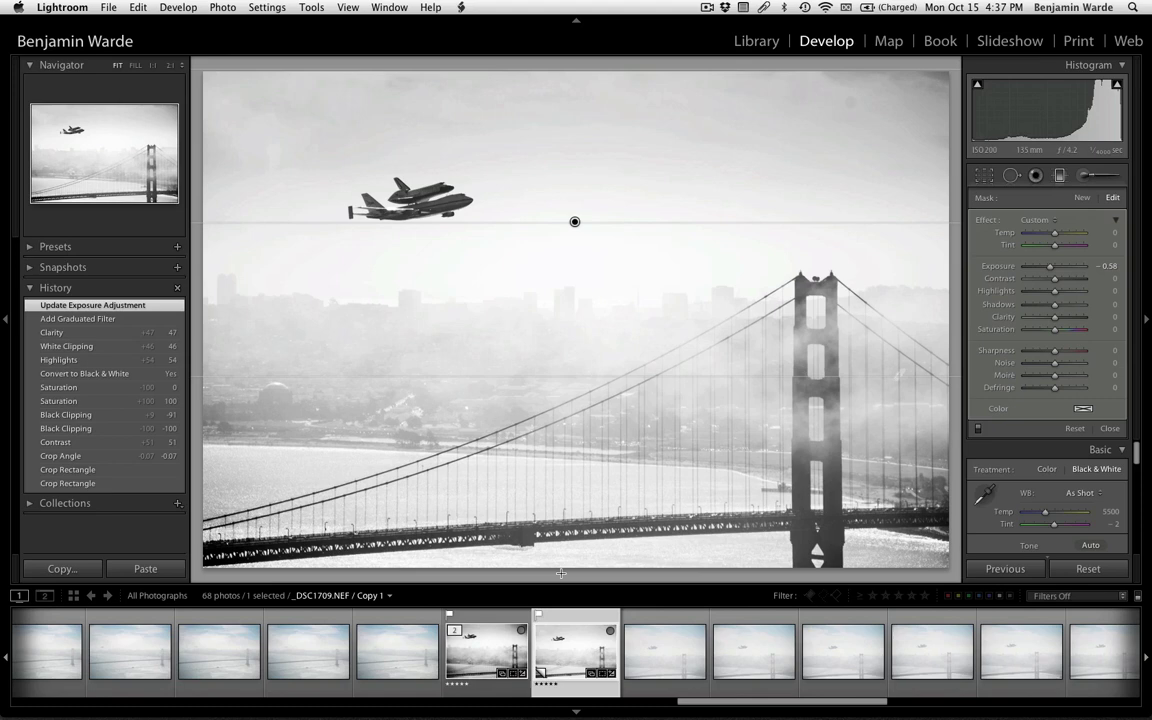
# - Add a second graduated filter rising from the bottom edge, exposure lowered to -0.35
pyautogui.moveTo(564, 572); pyautogui.dragTo(565, 329)
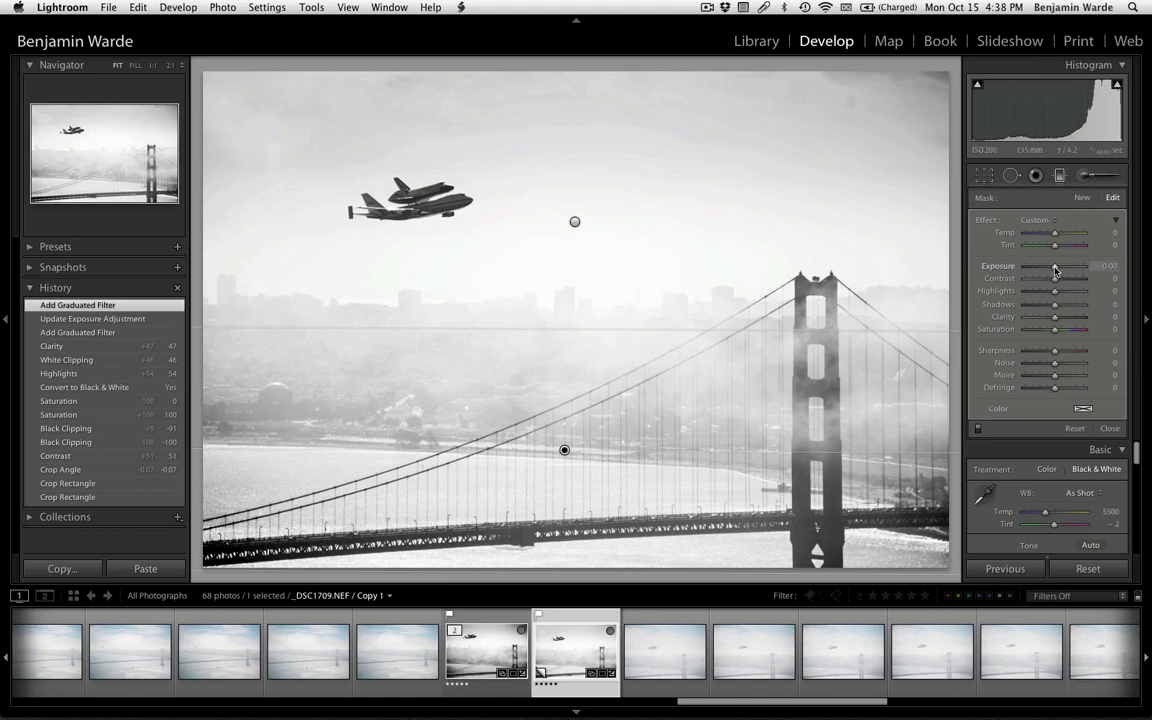
pyautogui.moveTo(1057, 270); pyautogui.dragTo(1051, 270)
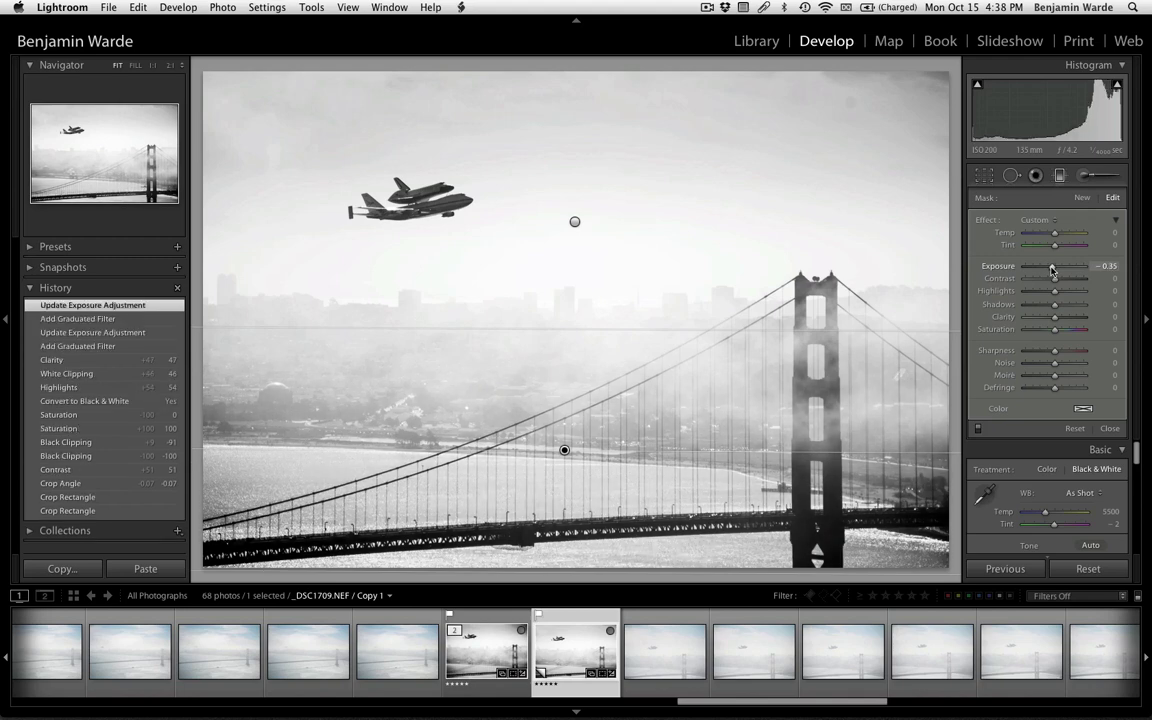
pyautogui.click(1061, 177)
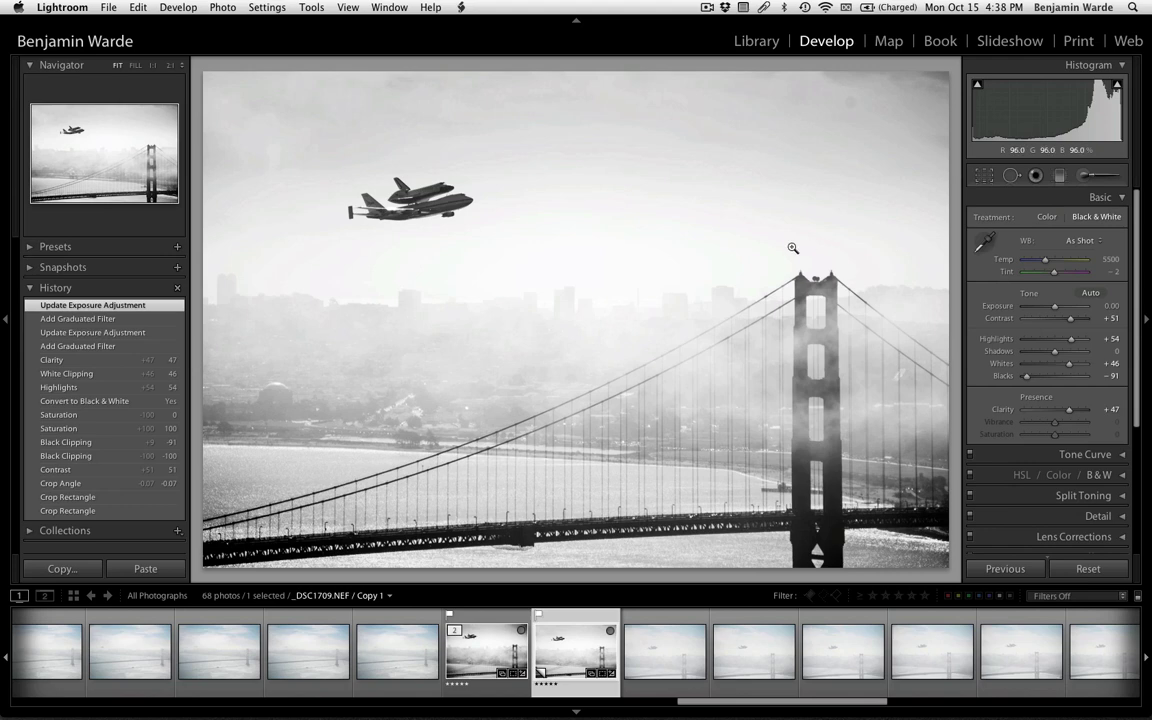
# - Zoom to 1:1 on the upper-right sky and pan to the dust spots
pyautogui.click(851, 103)
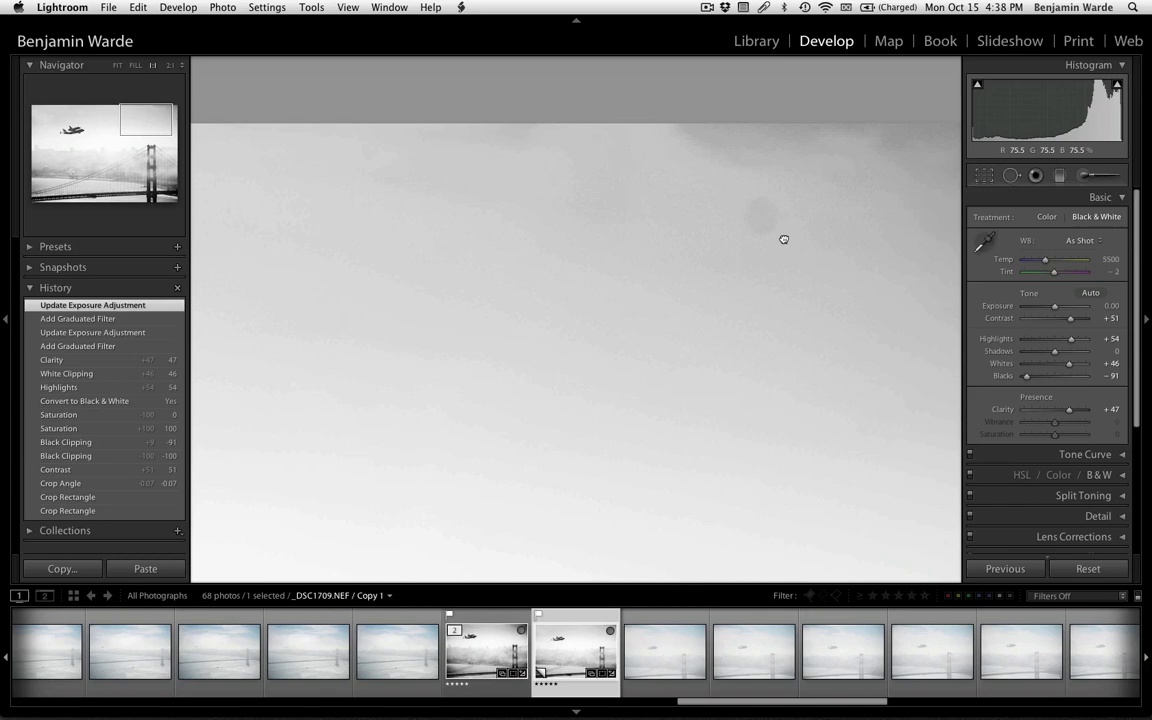
pyautogui.click(713, 265)
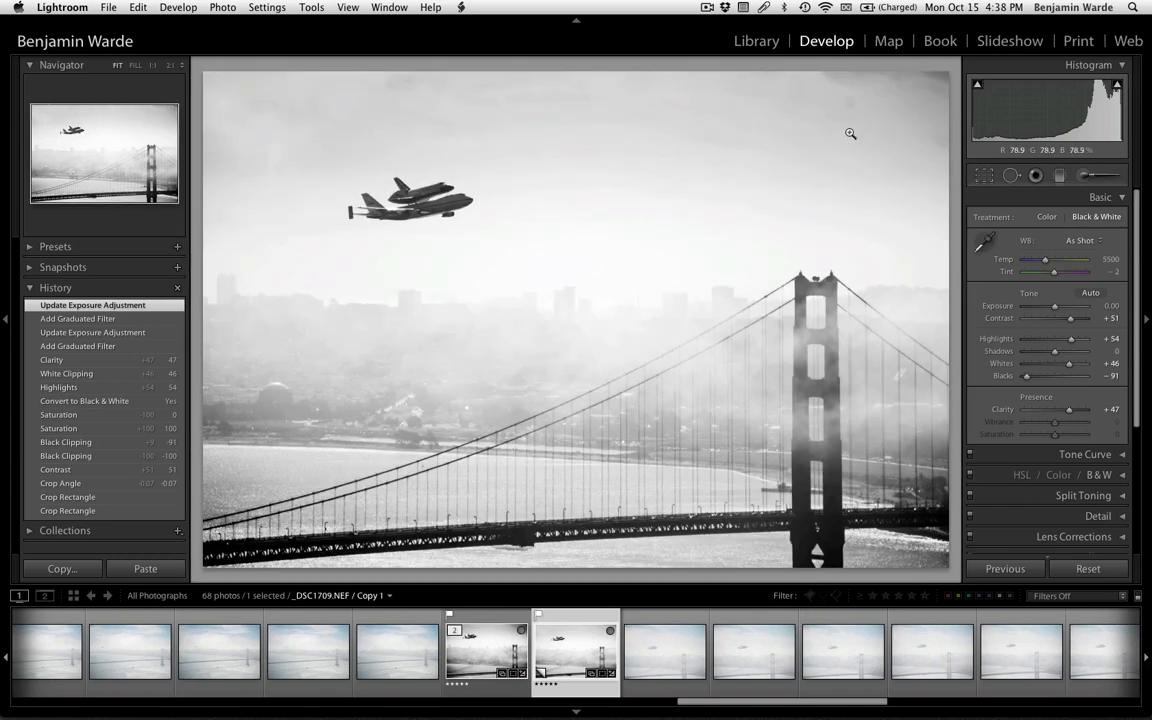
pyautogui.click(848, 103)
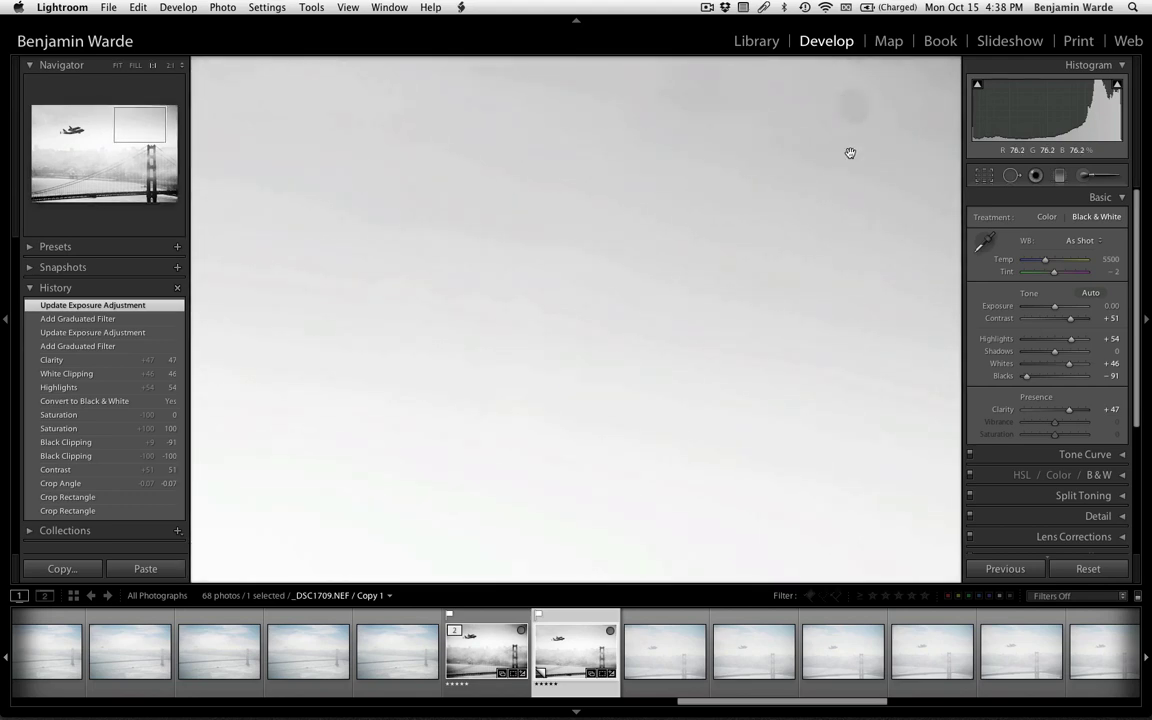
pyautogui.moveTo(847, 189); pyautogui.dragTo(733, 255)
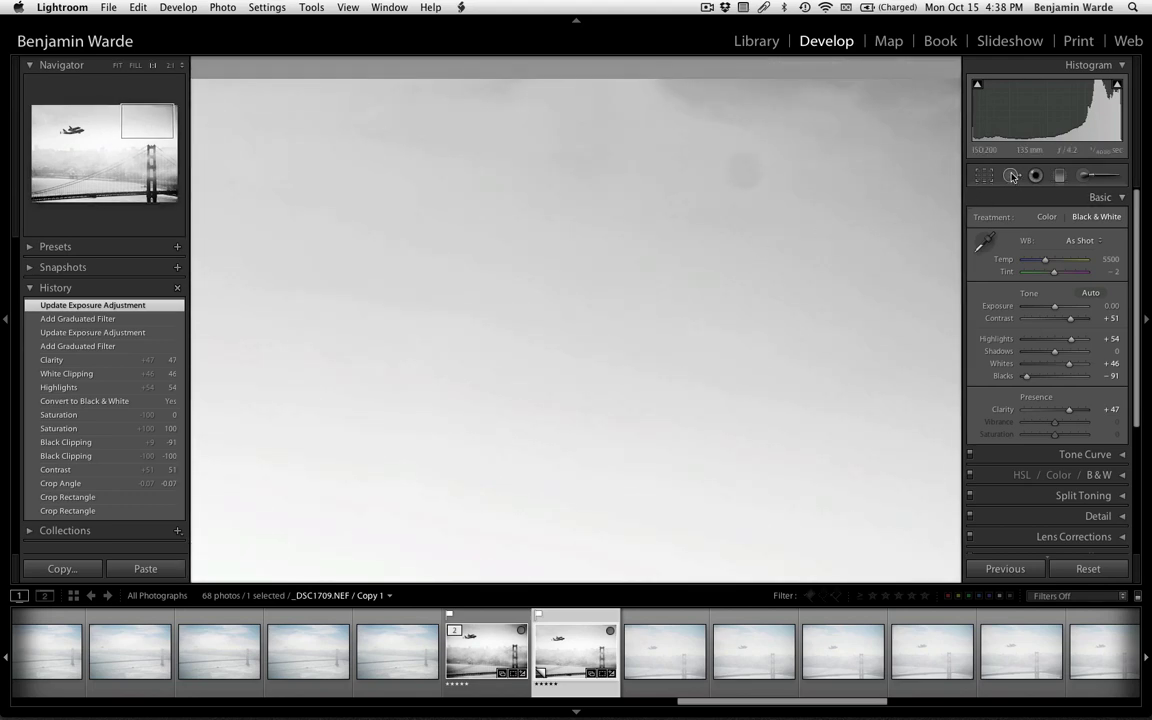
# - Heal the two dust spots in the upper-right sky, then return to the Fit view
pyautogui.click(1012, 176)
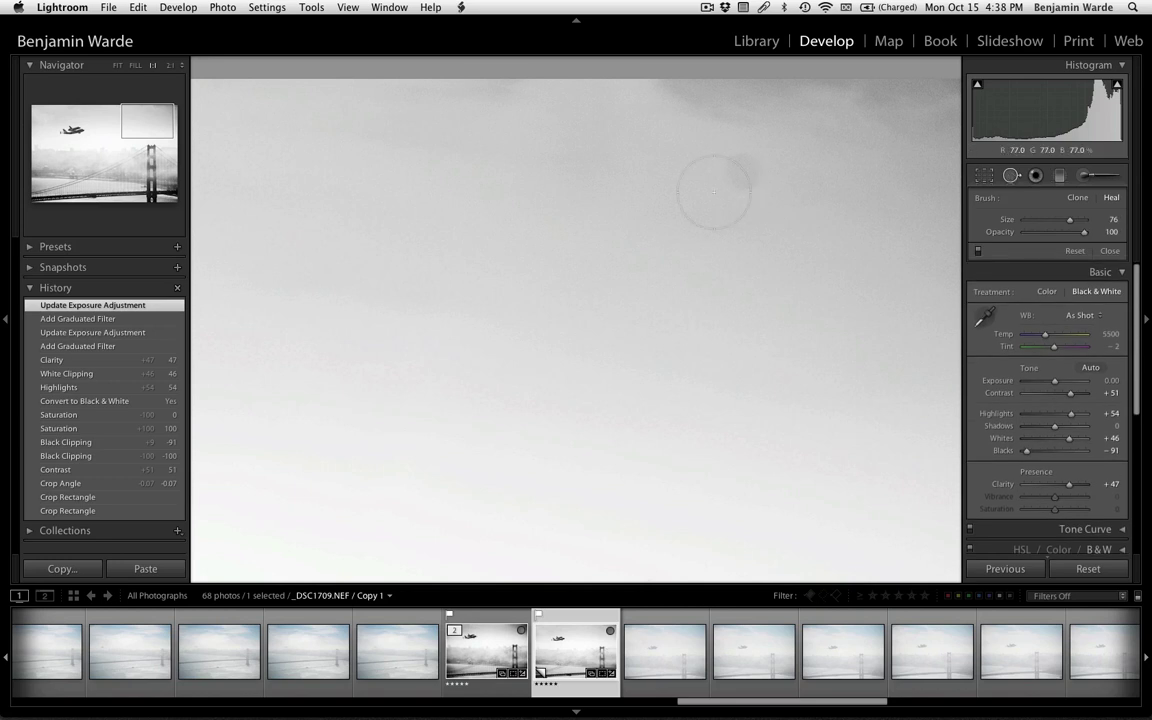
pyautogui.scroll(-1, 744, 177)
pyautogui.click(743, 174)
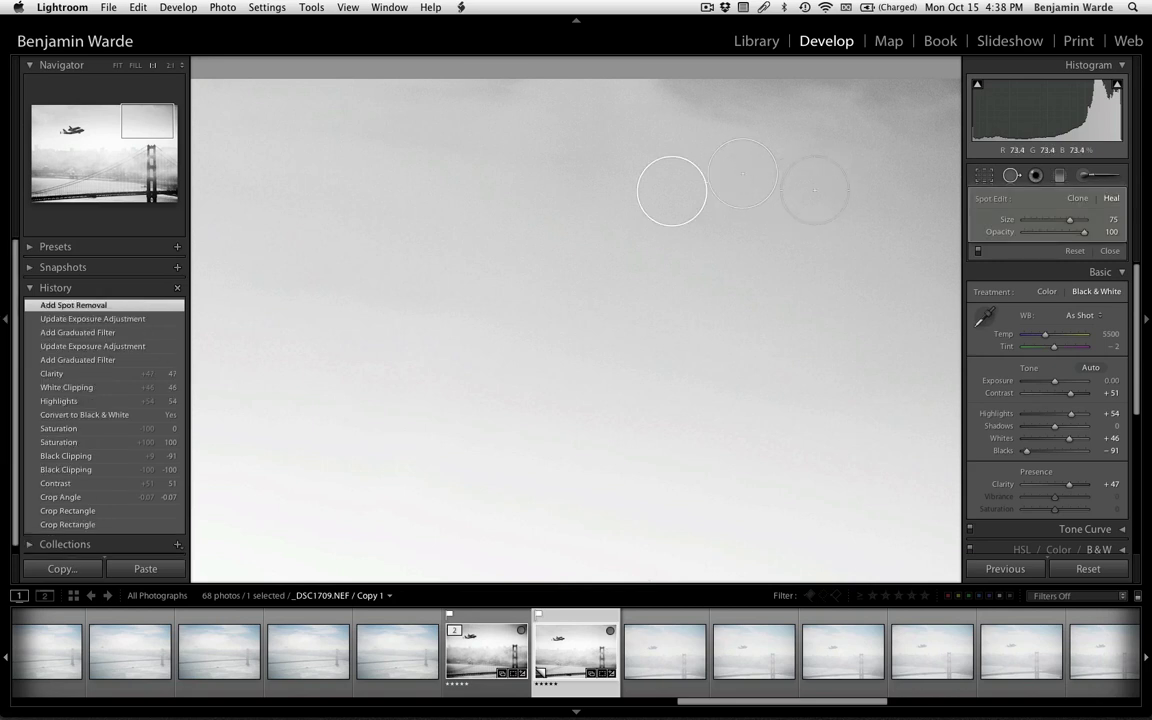
pyautogui.click(814, 190)
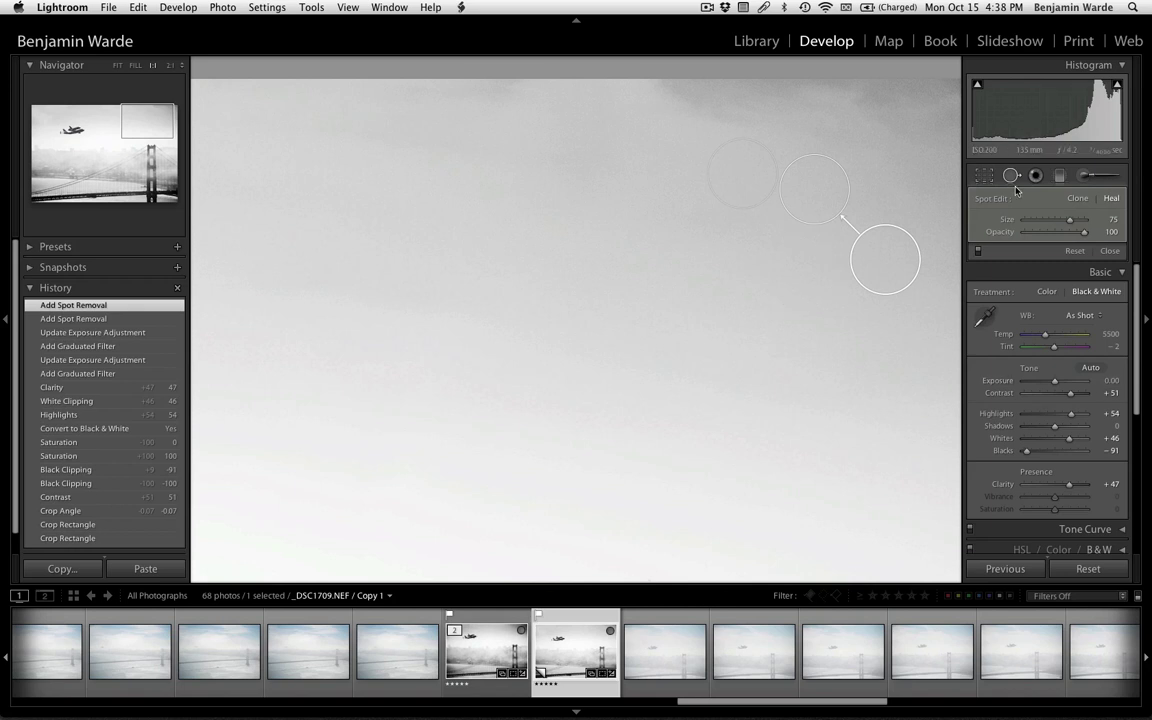
pyautogui.click(1012, 177)
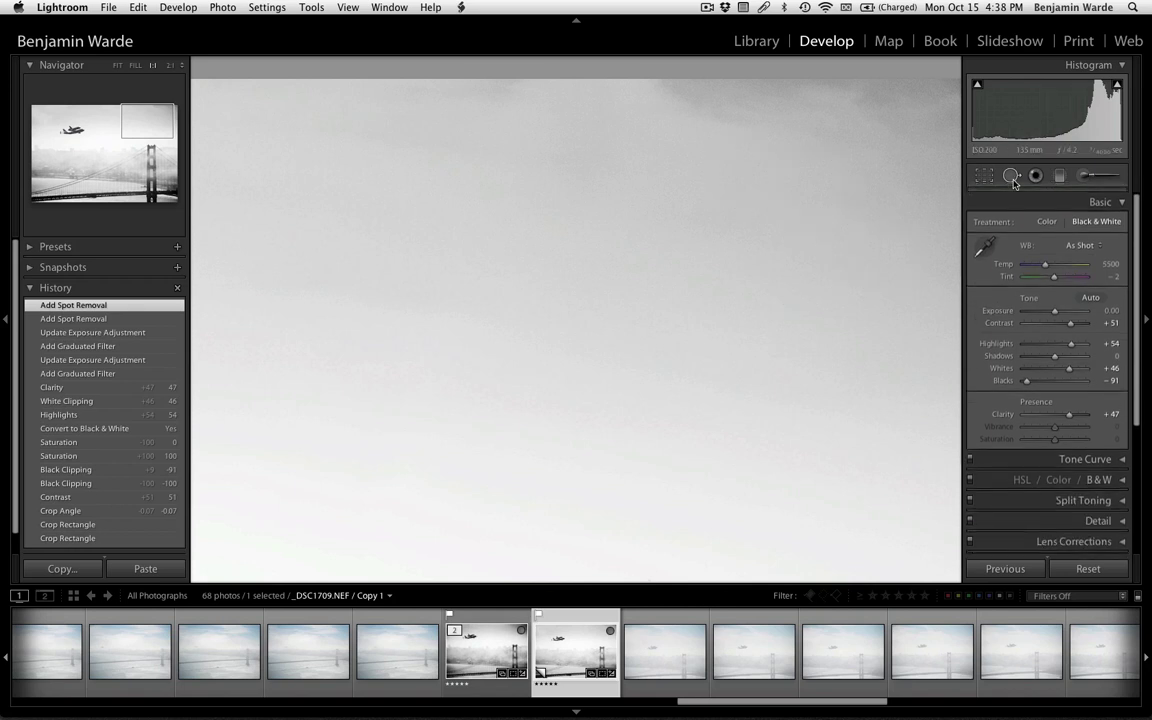
pyautogui.click(697, 404)
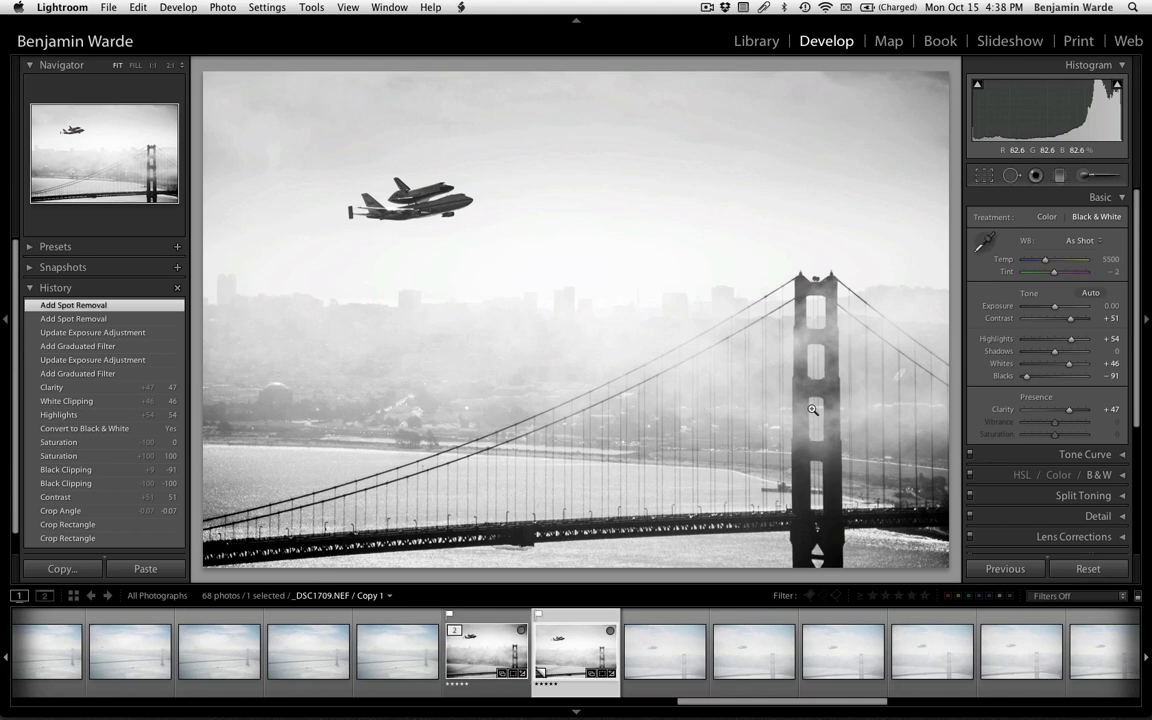
# - Set Post-Crop Vignetting to Amount -9, Midpoint 69 and Roundness +54
pyautogui.scroll(-5, 990, 397)
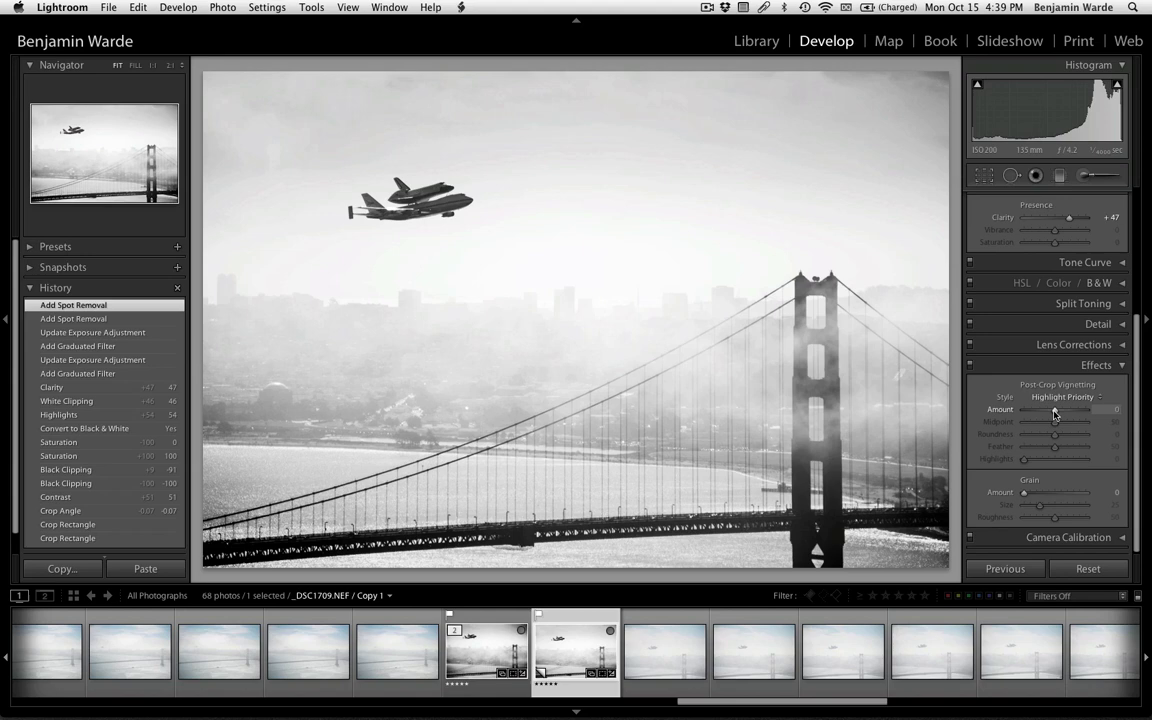
pyautogui.moveTo(1054, 416); pyautogui.dragTo(1052, 418)
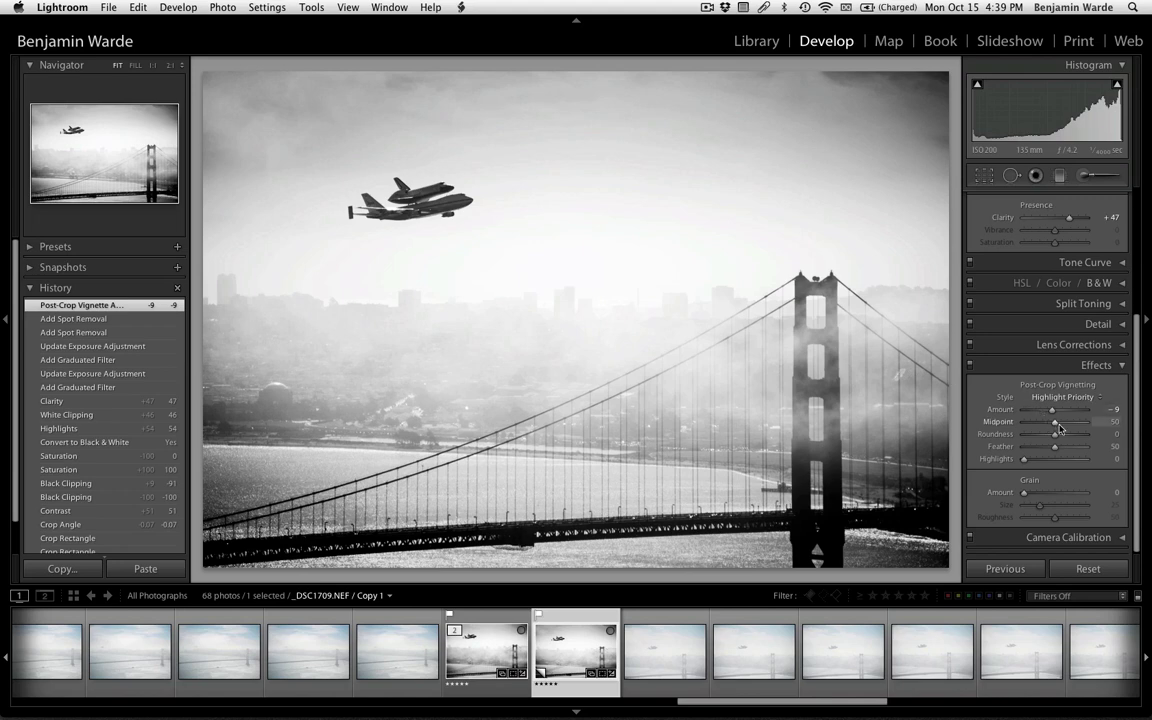
pyautogui.moveTo(1055, 426); pyautogui.dragTo(1058, 426)
pyautogui.moveTo(1058, 426); pyautogui.dragTo(1067, 426)
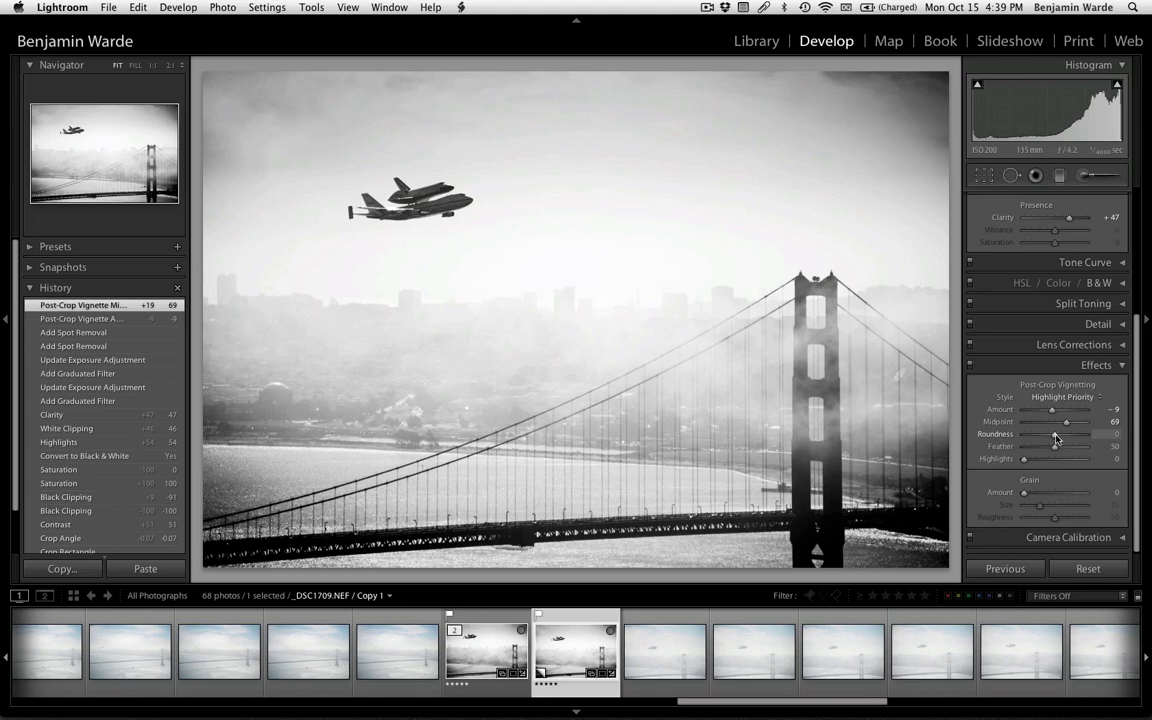
pyautogui.moveTo(1055, 437); pyautogui.dragTo(1072, 437)
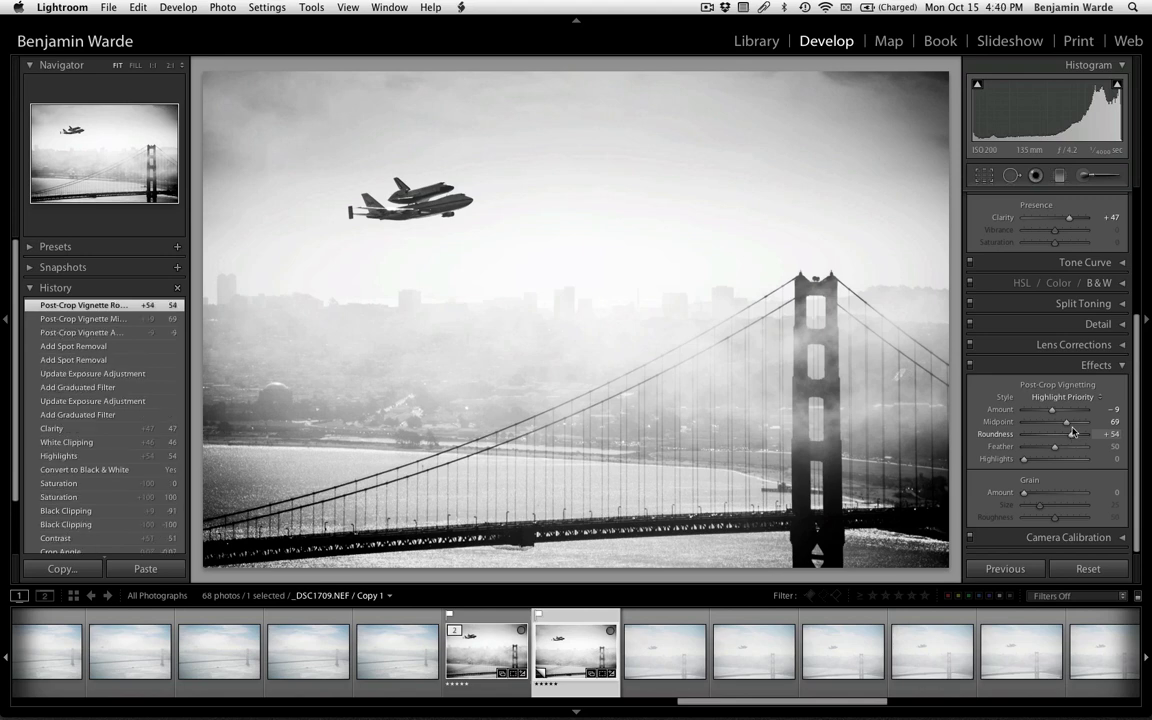
# - Set Blacks to -100 and zoom 1:1 on the plane and shuttle
pyautogui.scroll(5, 1024, 212)
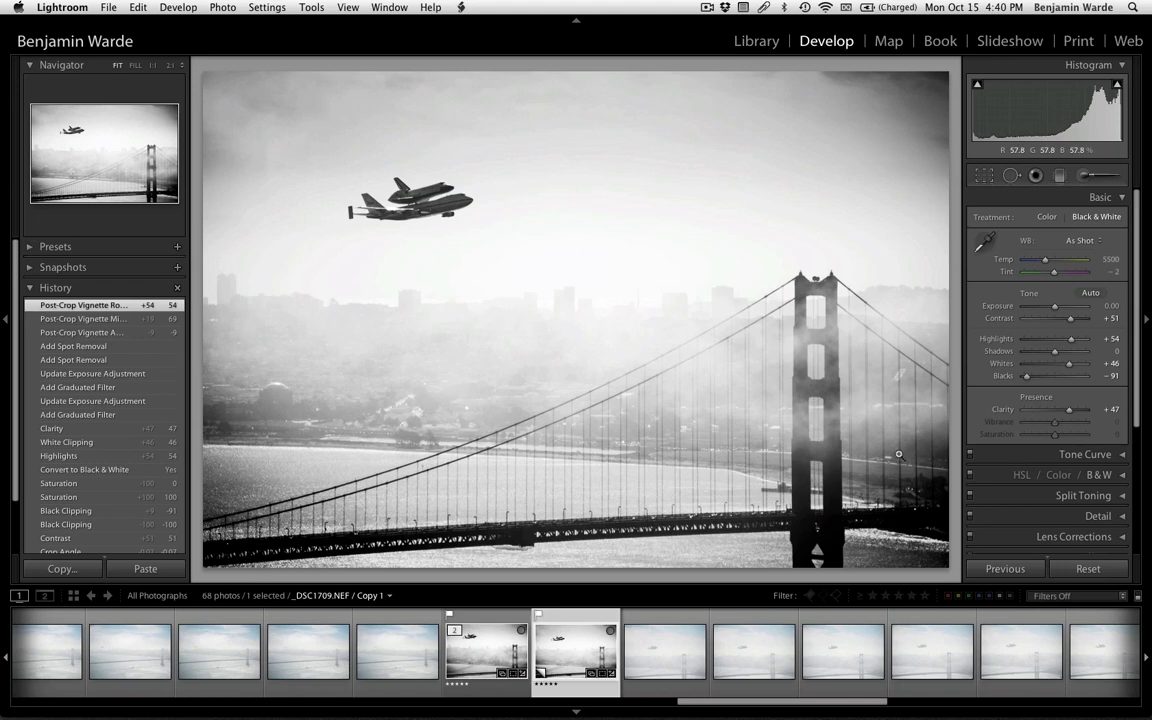
pyautogui.moveTo(1029, 382); pyautogui.dragTo(1001, 381)
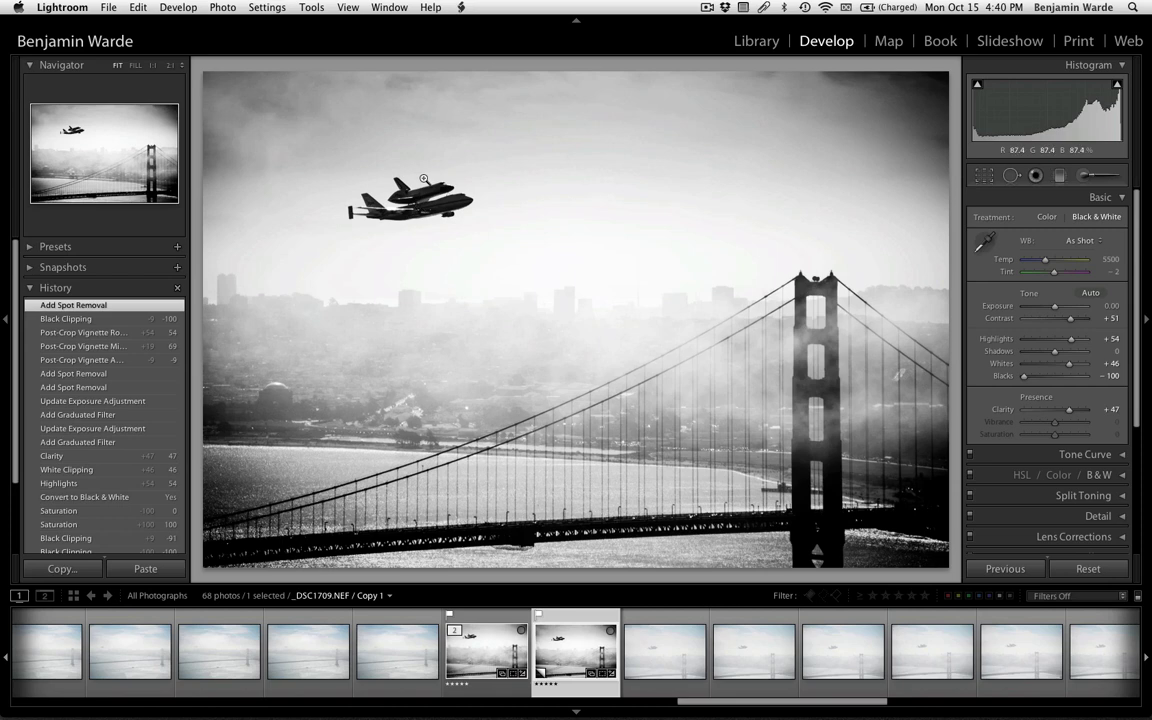
pyautogui.click(408, 197)
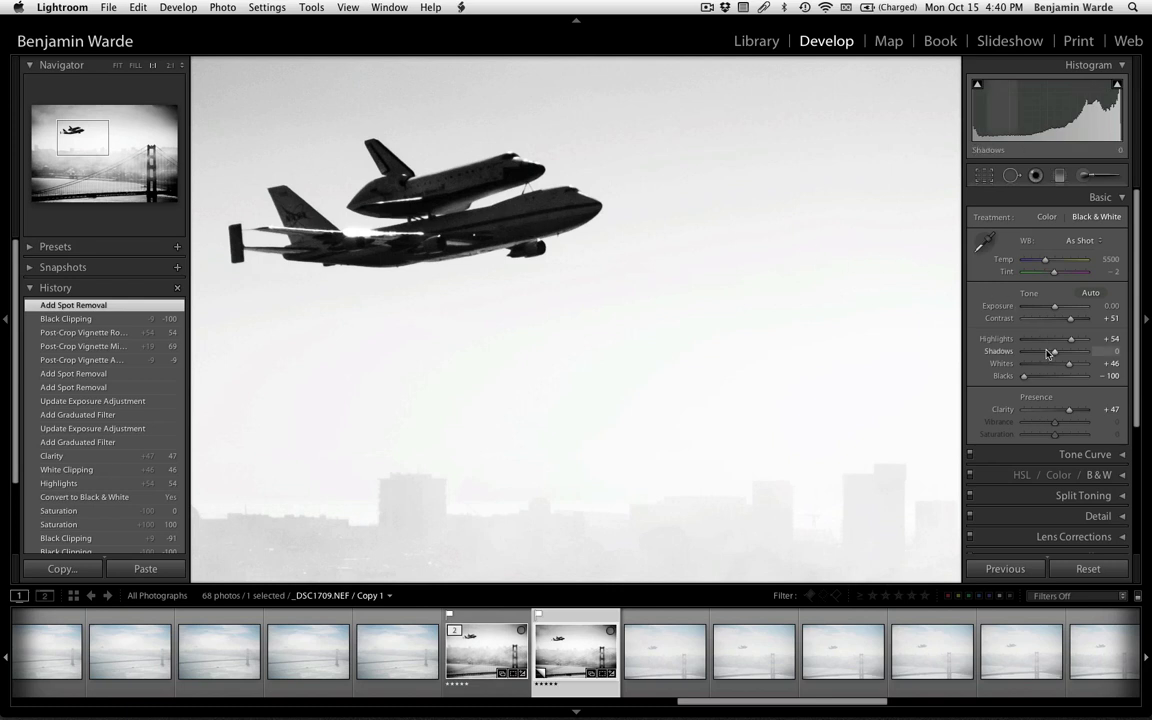
# - Set Shadows to +100, compare against the reset value, and return to the whole-photo view
pyautogui.moveTo(1056, 354); pyautogui.dragTo(1088, 356)
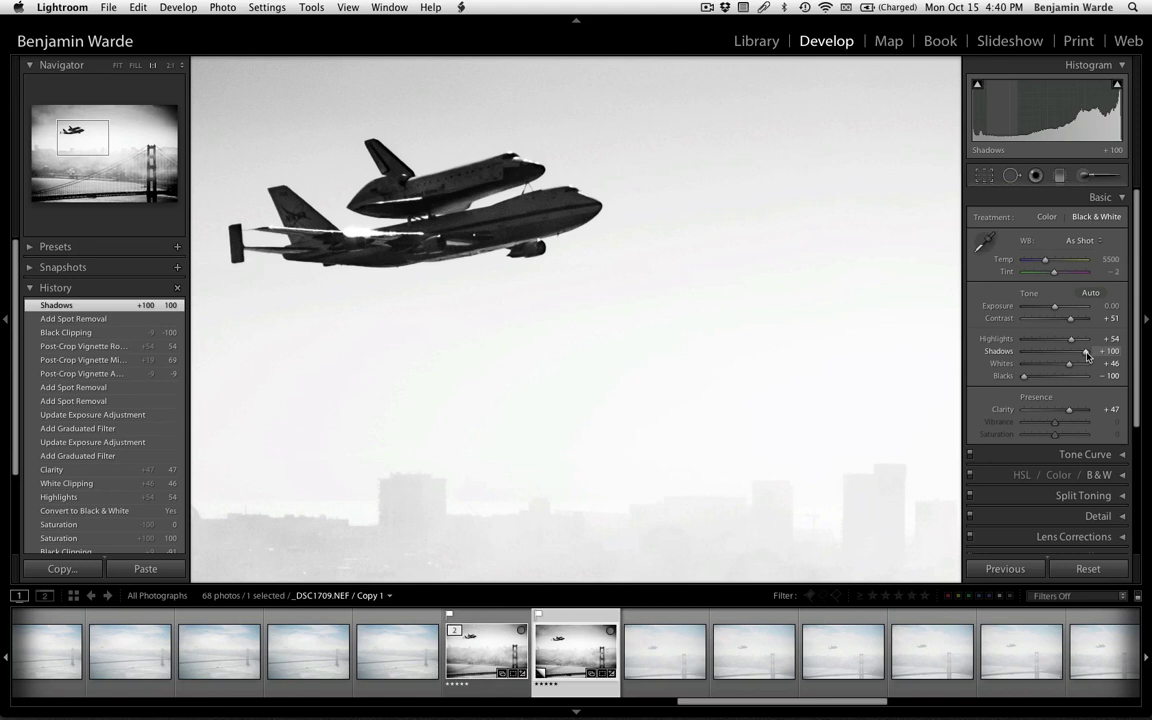
pyautogui.doubleClick(1088, 356)
pyautogui.moveTo(1088, 356); pyautogui.dragTo(1150, 352)
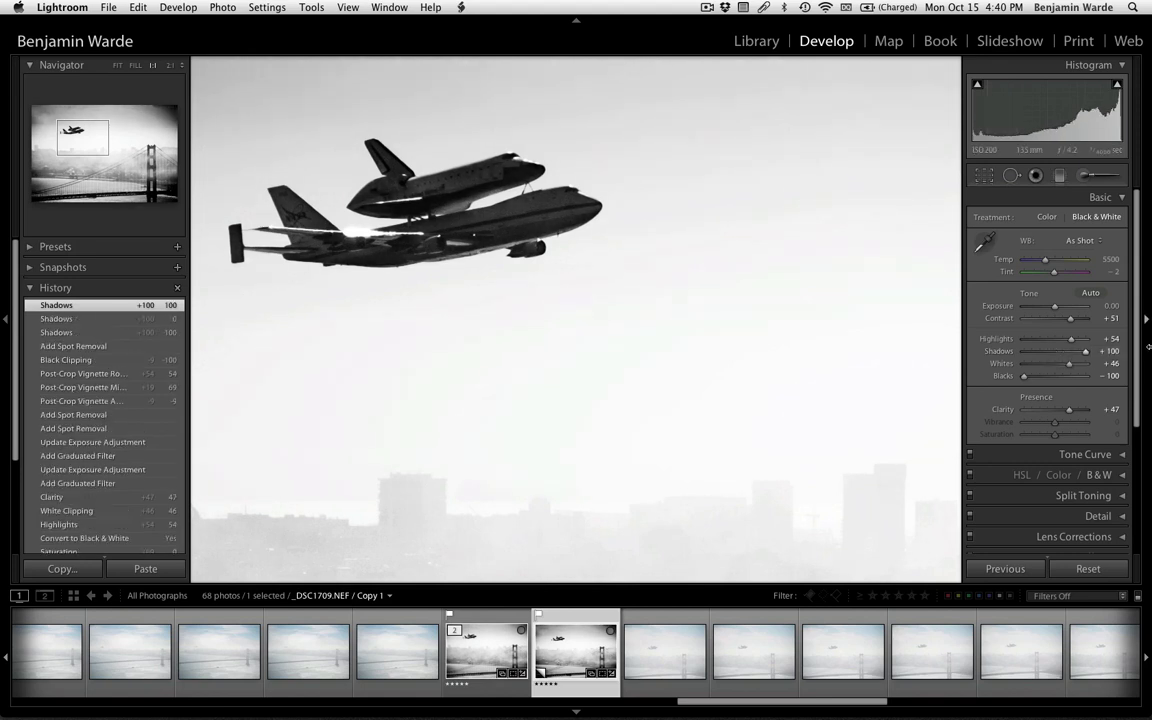
pyautogui.click(715, 305)
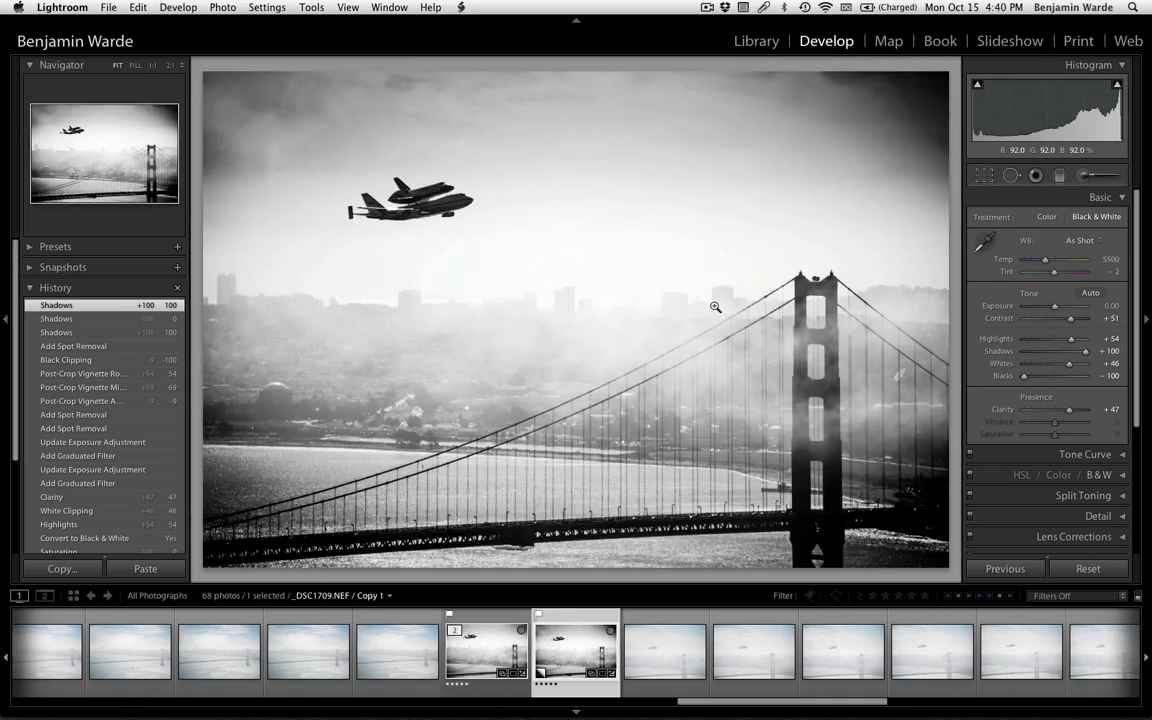
# - Ease the Post-Crop Vignetting Amount from -9 to -7 in the Effects panel
pyautogui.scroll(-3, 1038, 322)
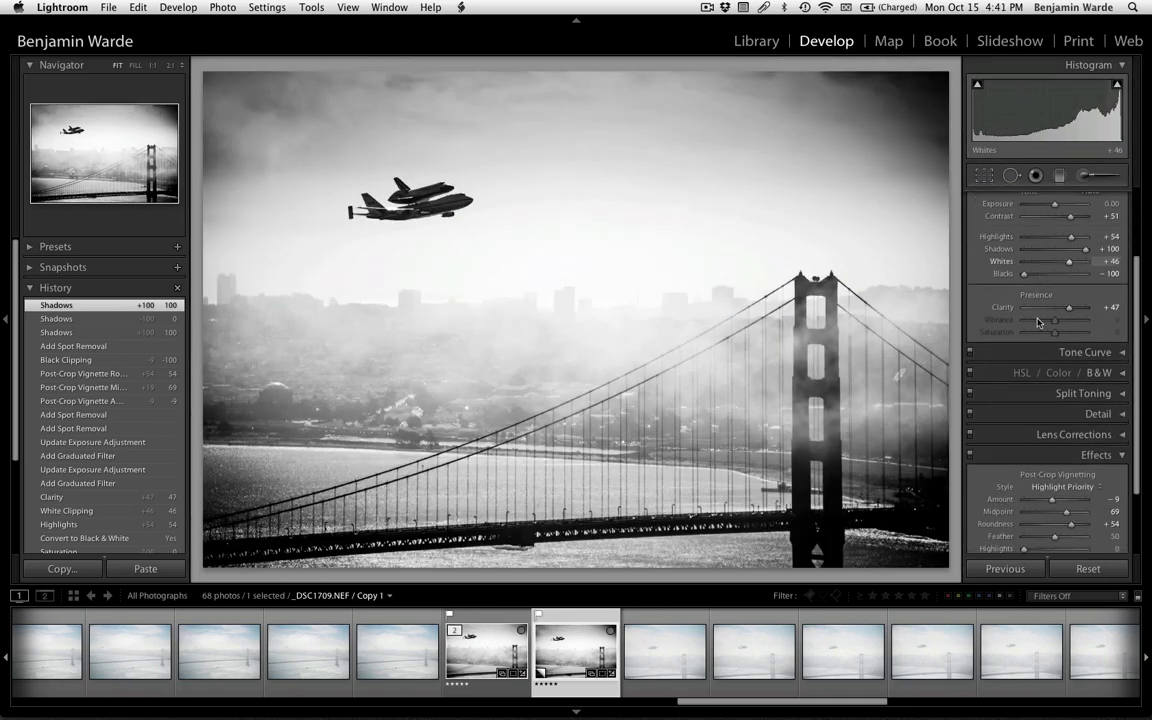
pyautogui.scroll(-3, 1037, 321)
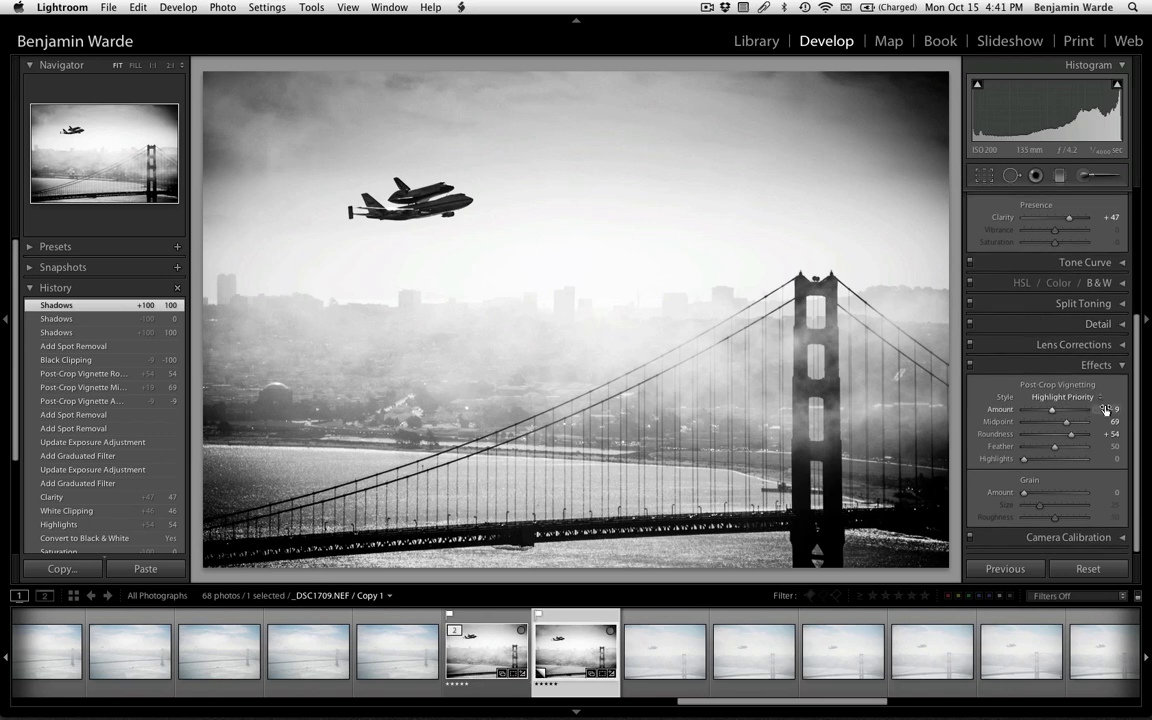
pyautogui.moveTo(1105, 410); pyautogui.dragTo(1107, 409)
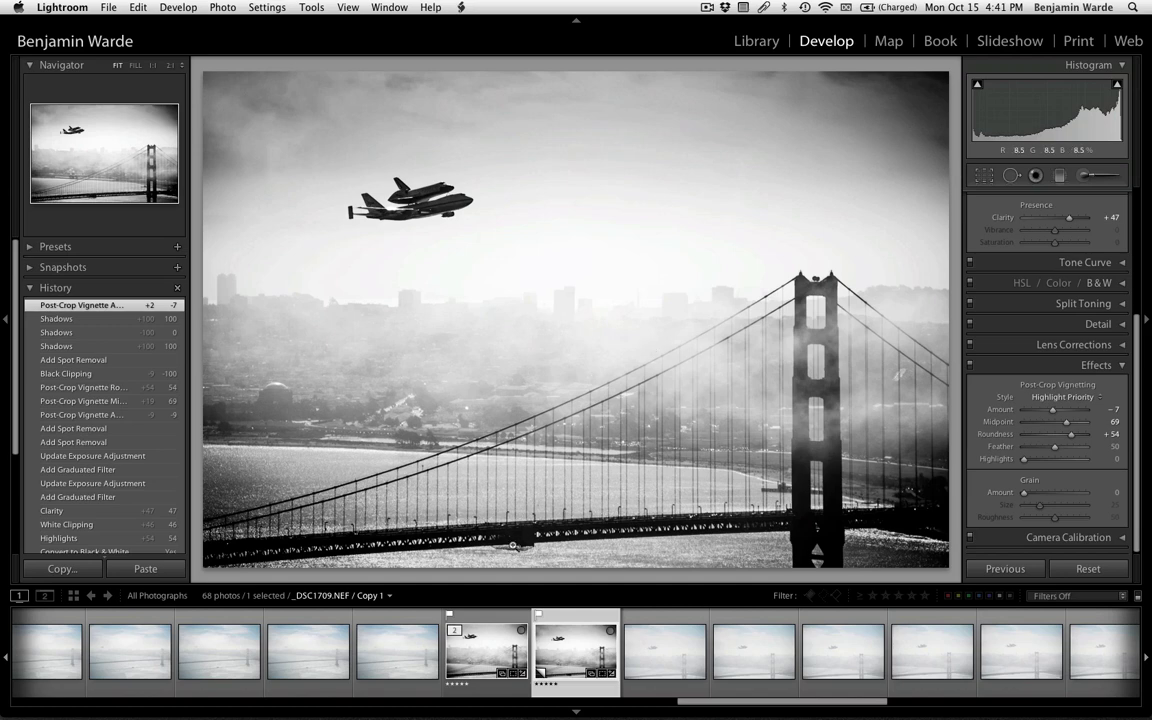
# - Zoom to 1:1 on the bridge deck and heal the first dark blob beneath it
pyautogui.click(509, 557)
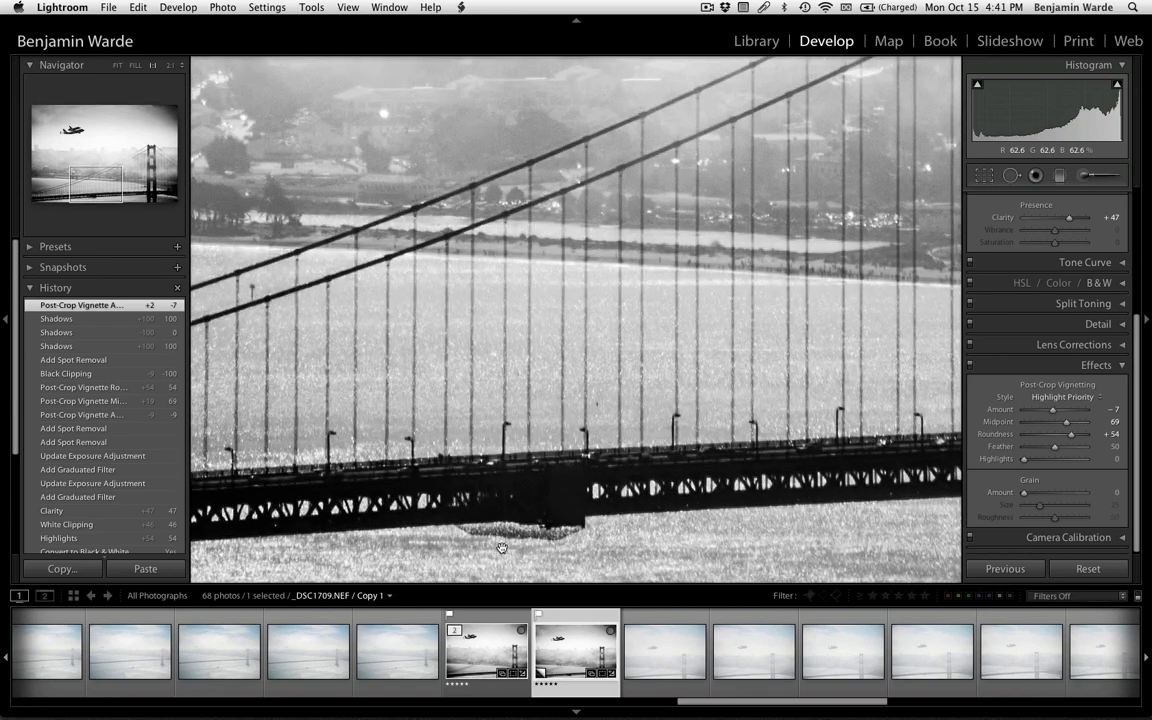
pyautogui.moveTo(505, 548); pyautogui.dragTo(532, 514)
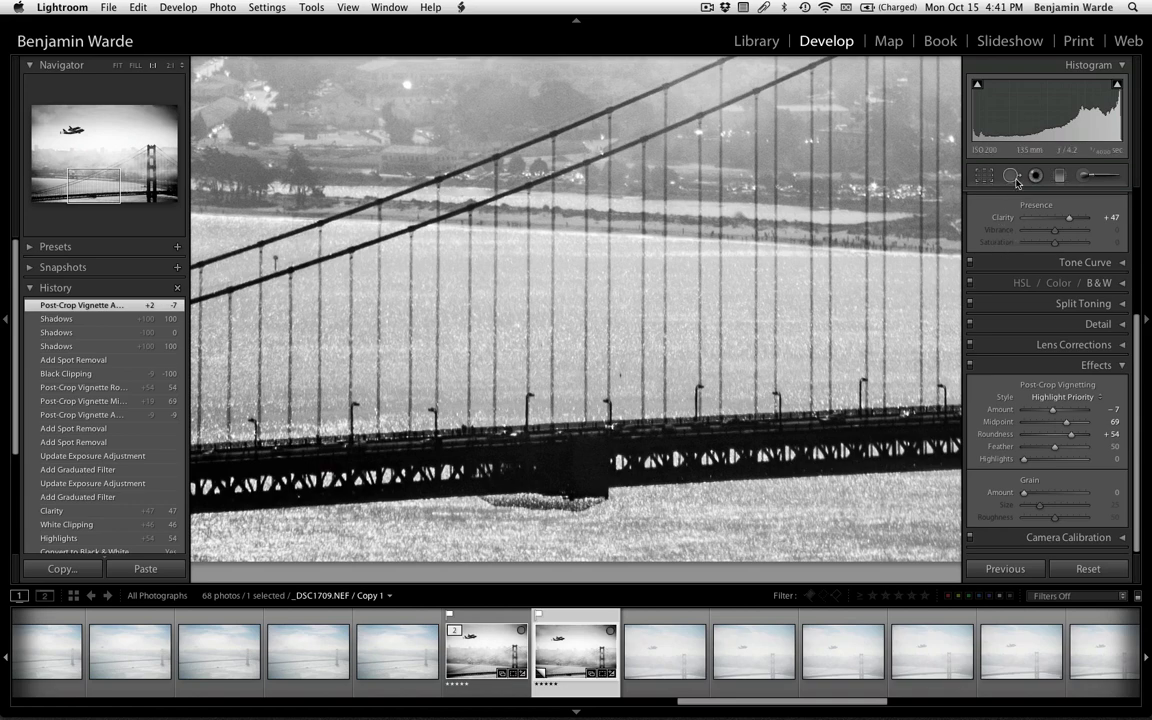
pyautogui.click(1012, 176)
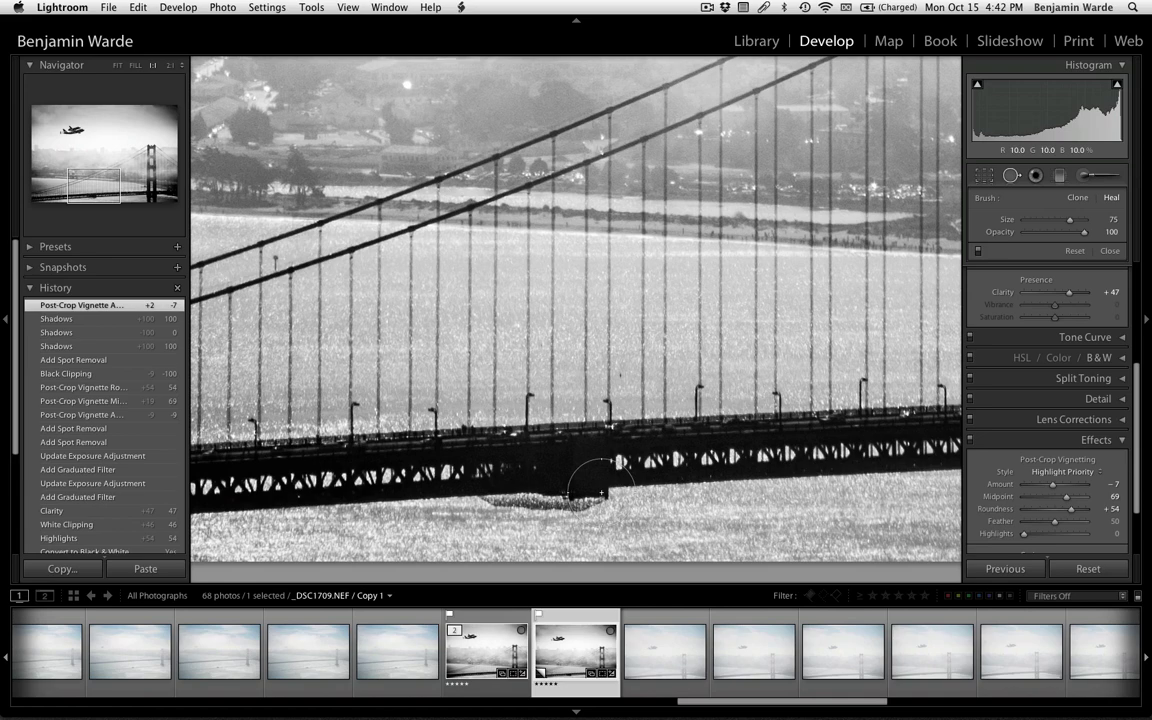
pyautogui.scroll(1, 602, 492)
pyautogui.click(591, 488)
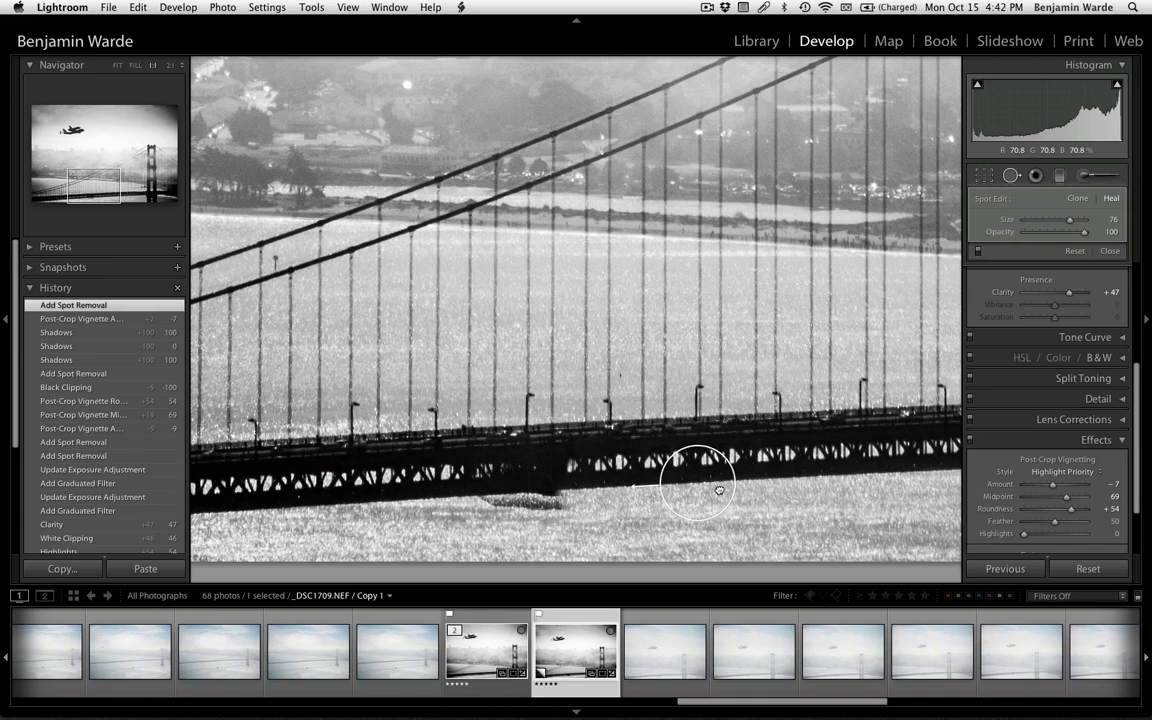
pyautogui.click(719, 490)
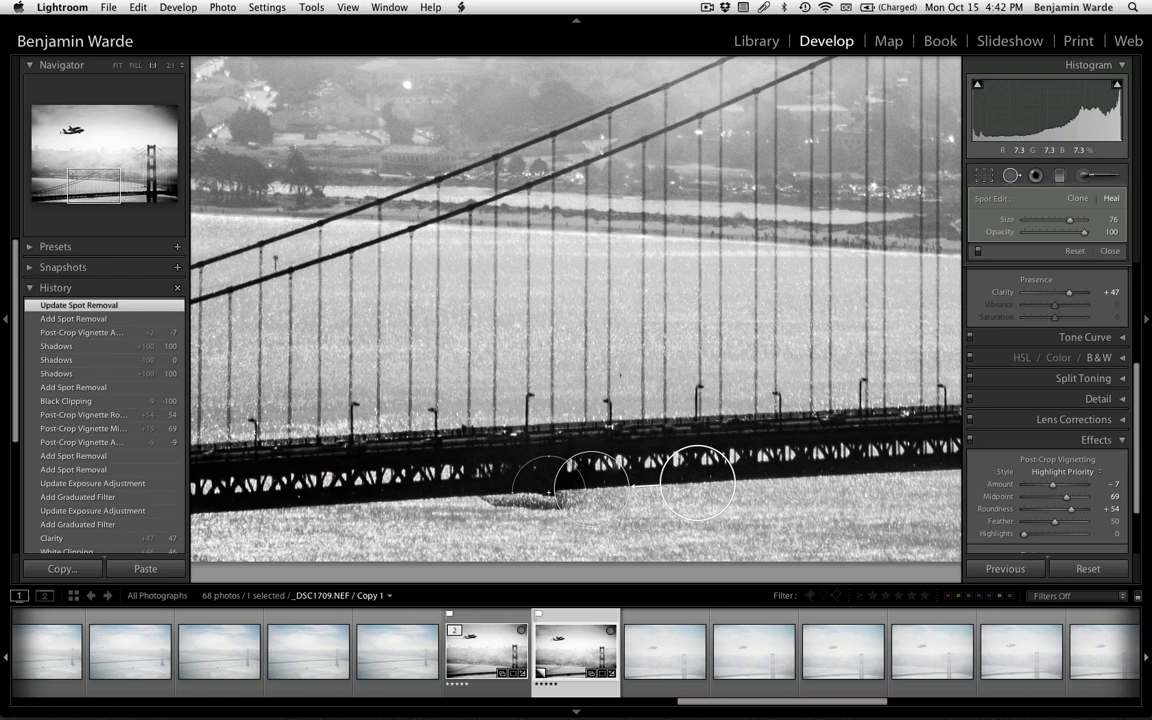
# - Add another heal spot under the deck, sourcing it from clean water
pyautogui.click(548, 492)
pyautogui.click(548, 492)
pyautogui.moveTo(453, 490)
pyautogui.mouseDown()
pyautogui.moveTo(425, 452)
pyautogui.moveTo(393, 461)
pyautogui.moveTo(397, 477)
pyautogui.mouseUp()
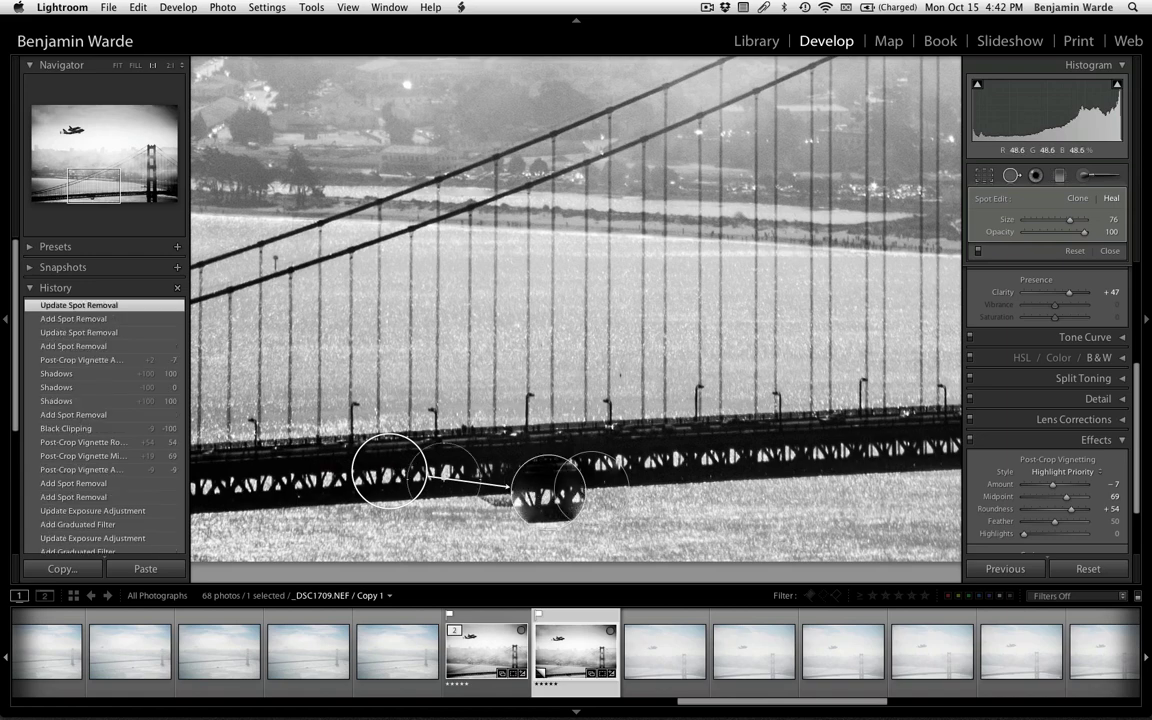
pyautogui.moveTo(383, 480); pyautogui.dragTo(389, 506)
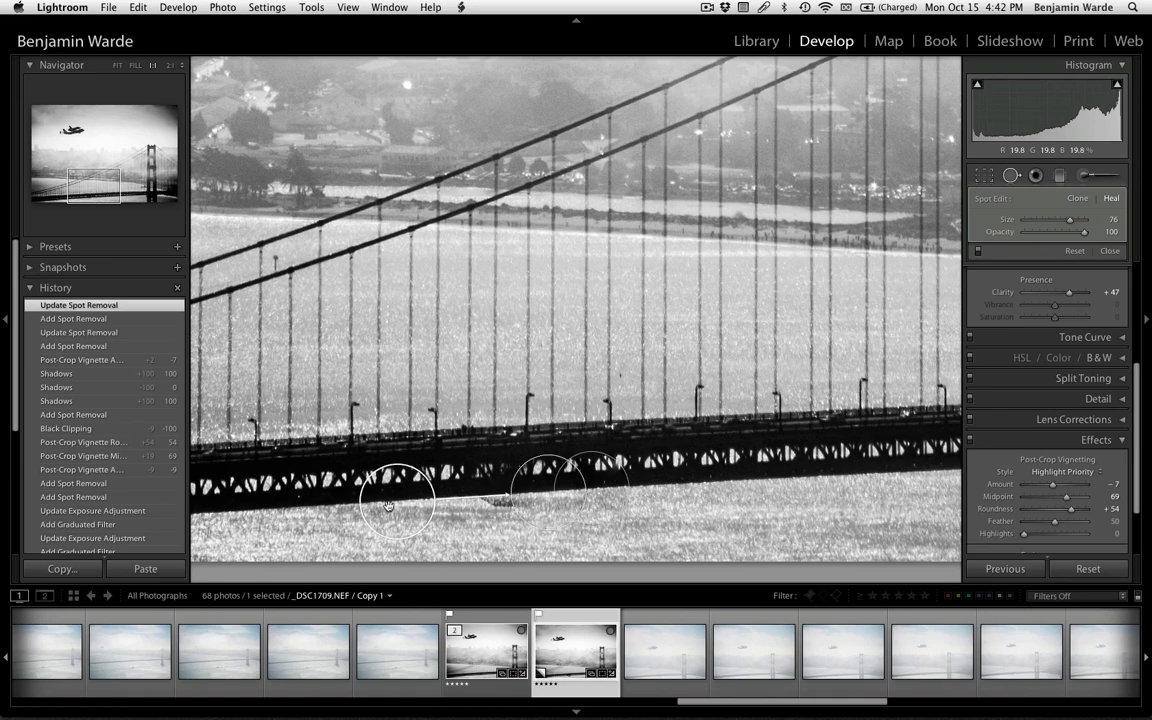
pyautogui.moveTo(389, 508); pyautogui.dragTo(494, 498)
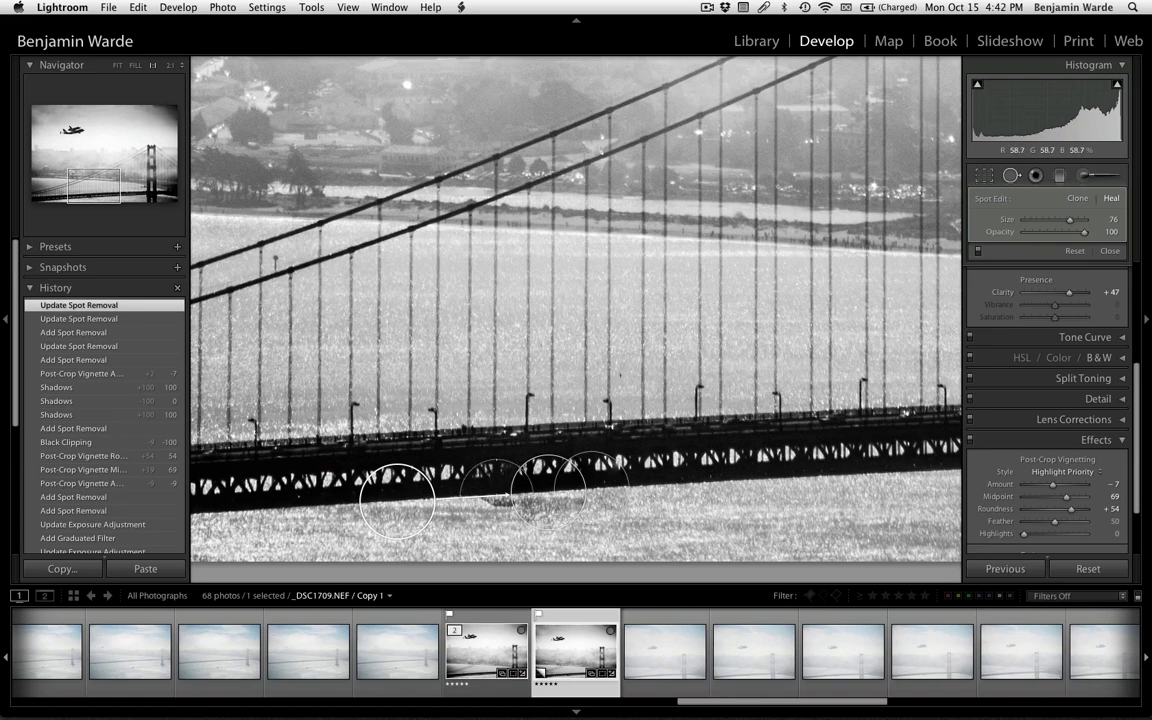
# - Delete an unwanted spot and paint a heal stroke along the deck's underside
pyautogui.click(494, 496)
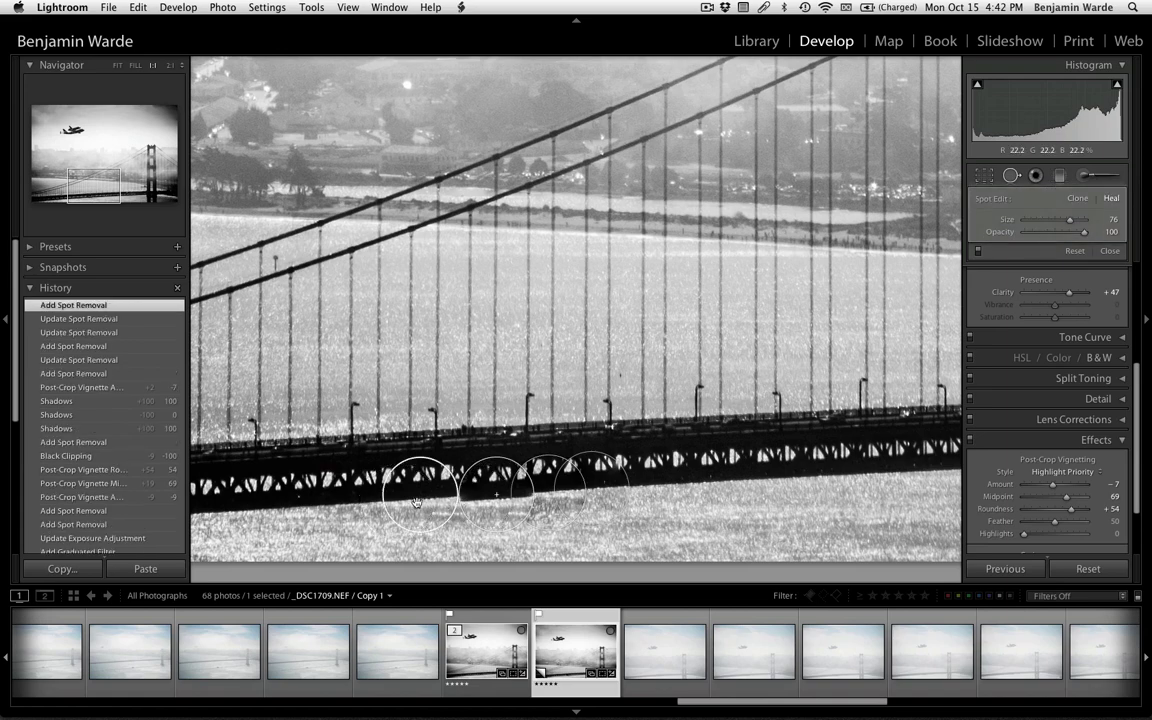
pyautogui.press('Delete')
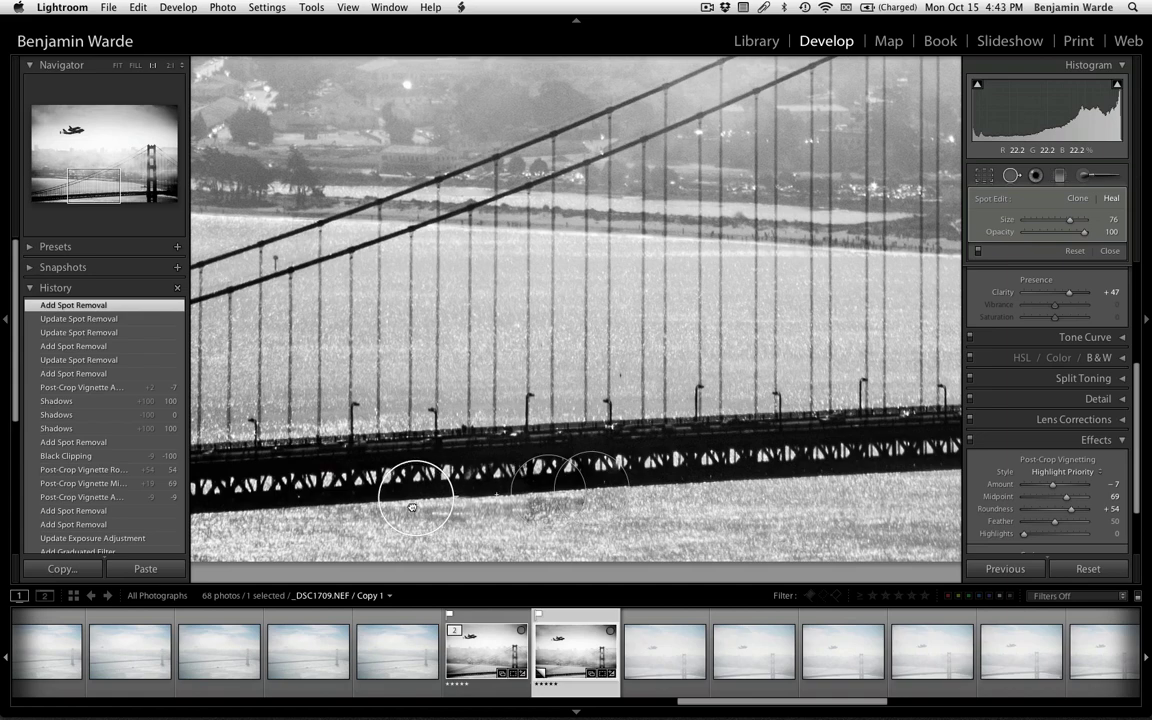
pyautogui.moveTo(455, 507); pyautogui.dragTo(361, 510)
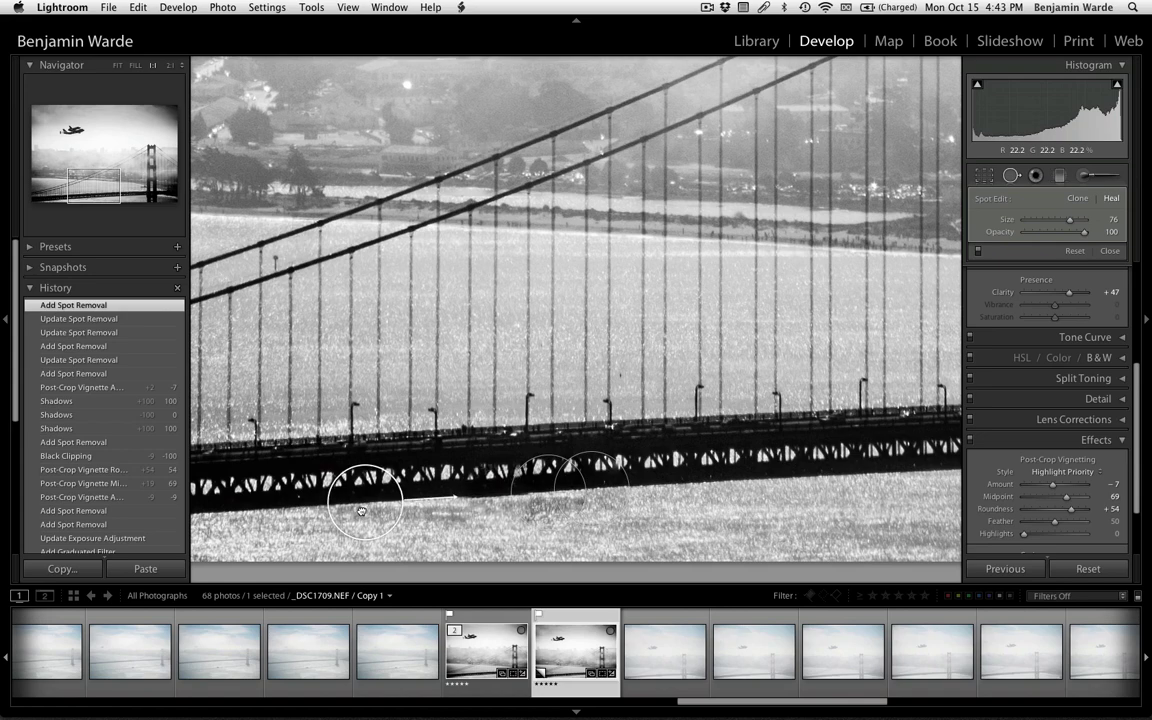
pyautogui.moveTo(361, 510); pyautogui.dragTo(361, 510)
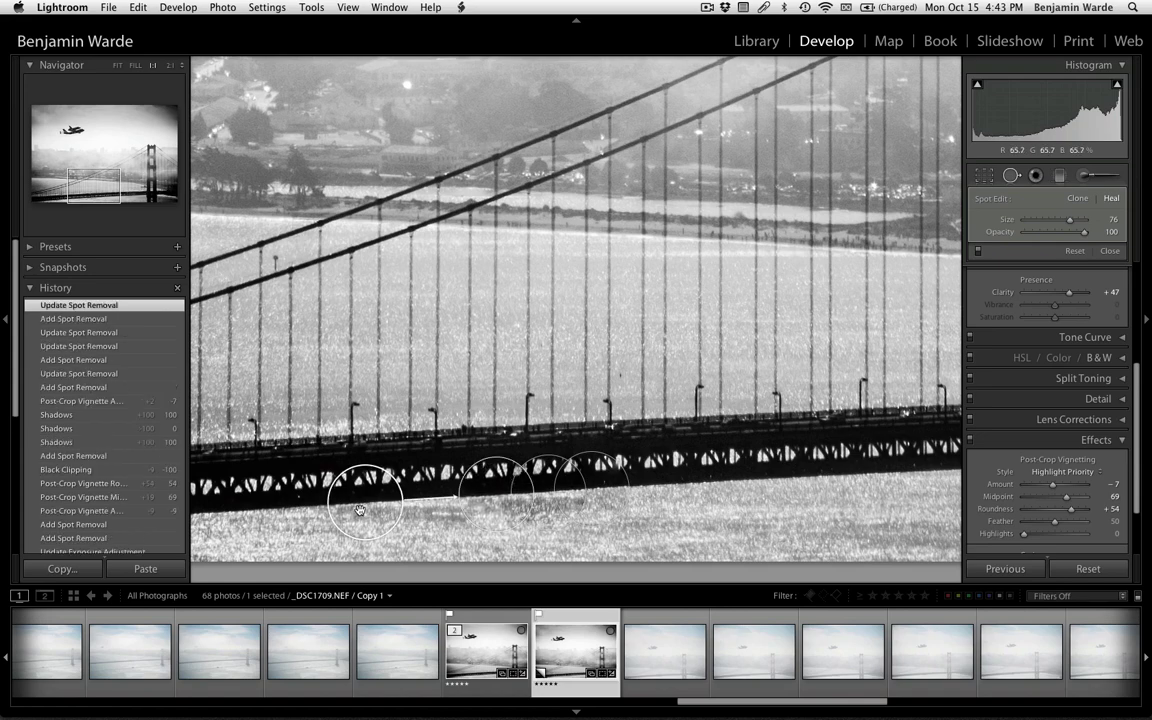
pyautogui.click(1010, 177)
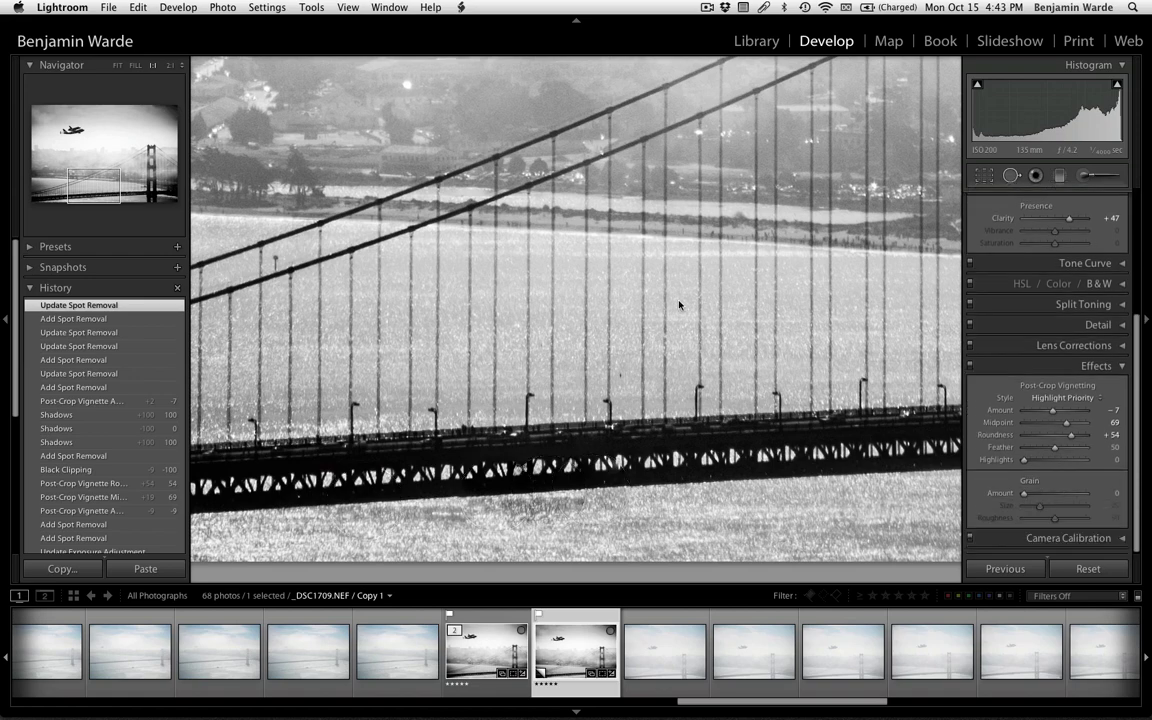
# - Fit the whole photo in view, then toggle Before and back to After to compare
pyautogui.click(679, 303)
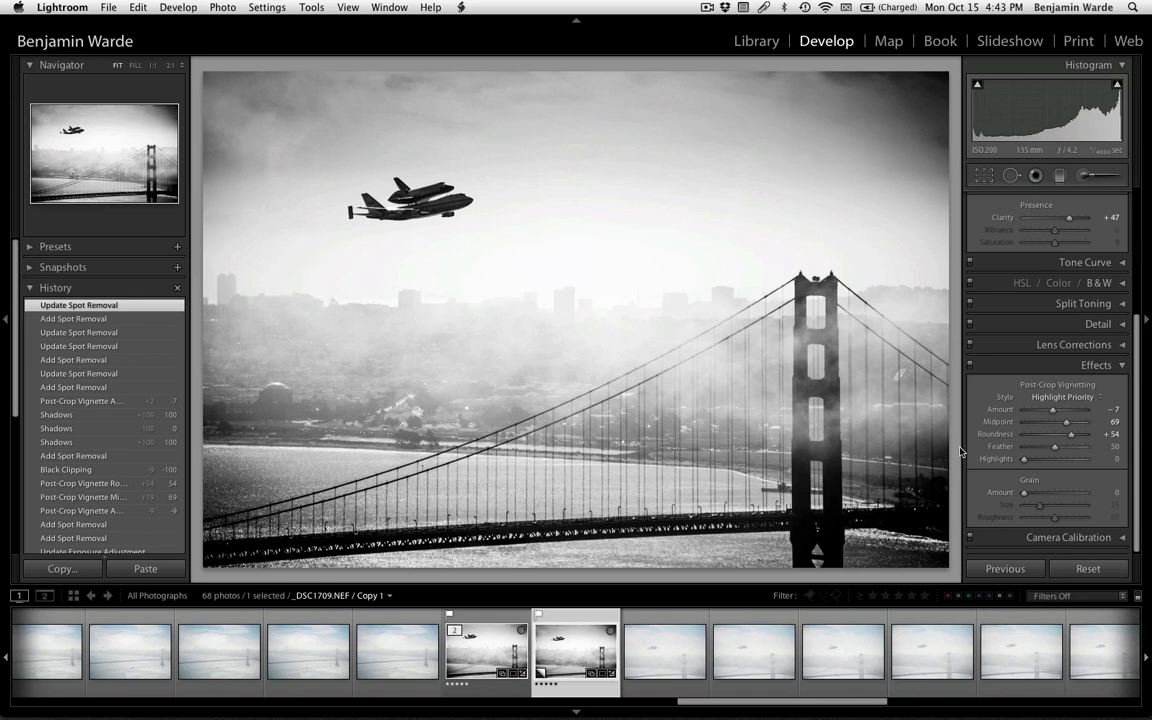
pyautogui.press('\\')
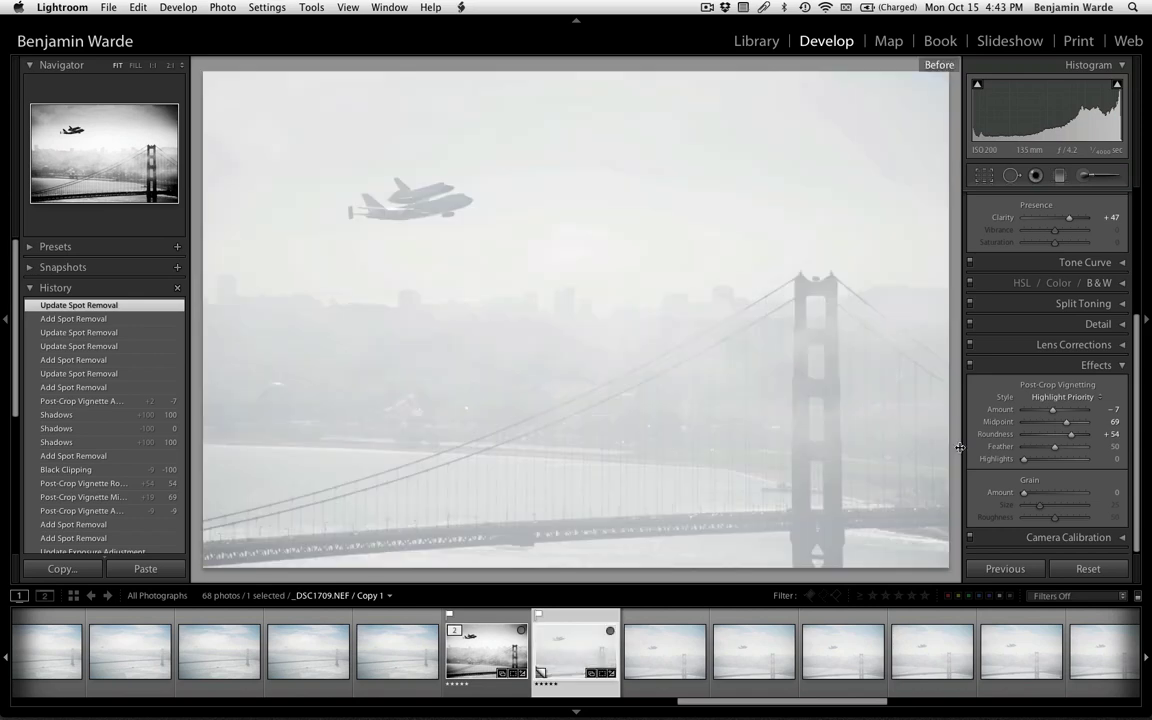
pyautogui.press('\\')
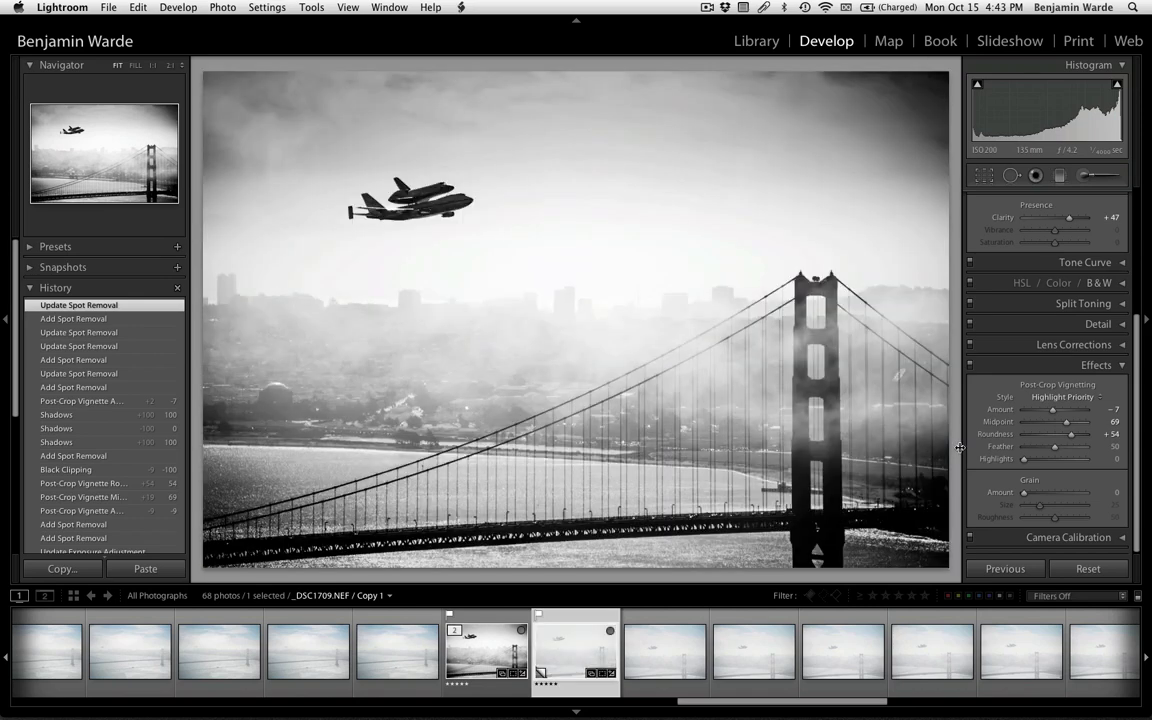